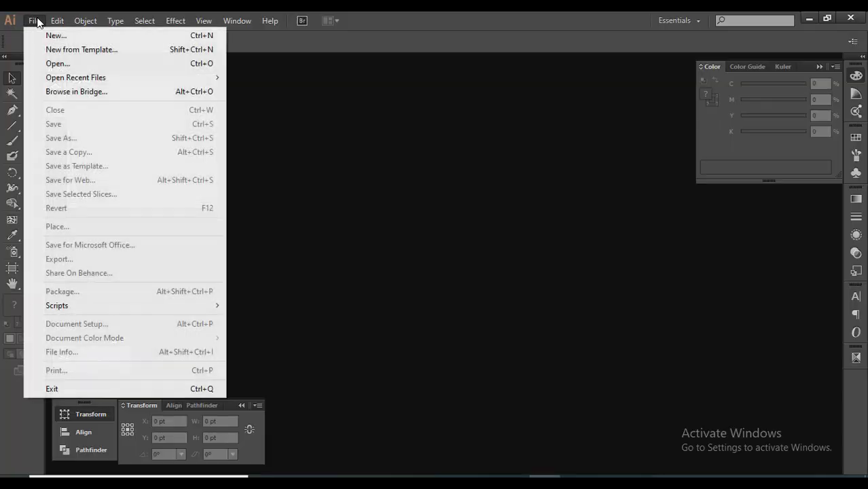
Create a new blank CMYK document, Untitled-1, with an empty artboard
click(44, 35)
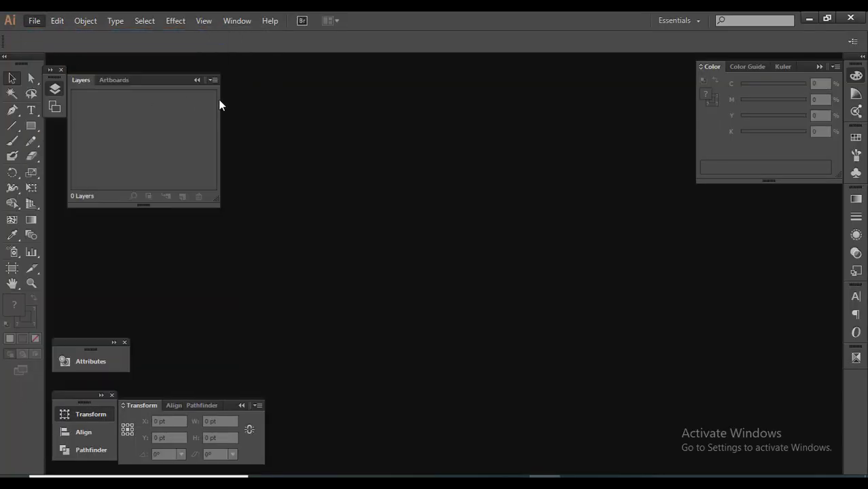
click(519, 365)
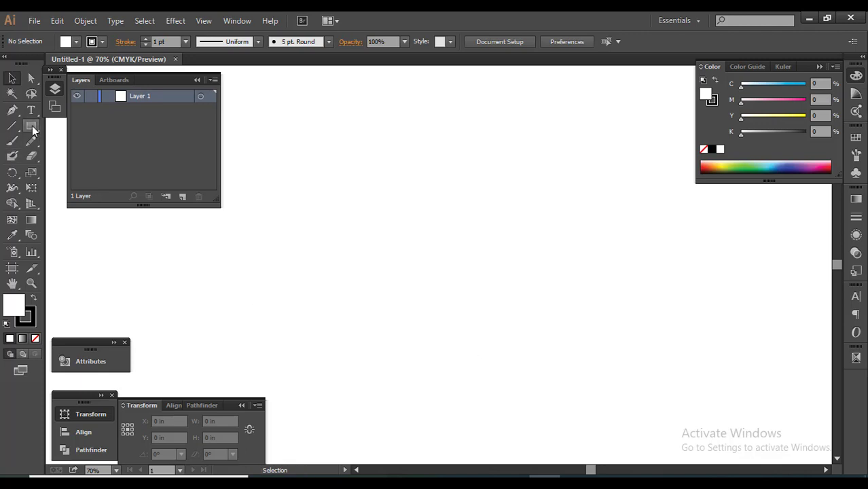
Draw a card rectangle sized 3.25 in wide by 2 in high
drag(32, 126, 78, 128)
drag(291, 165, 483, 282)
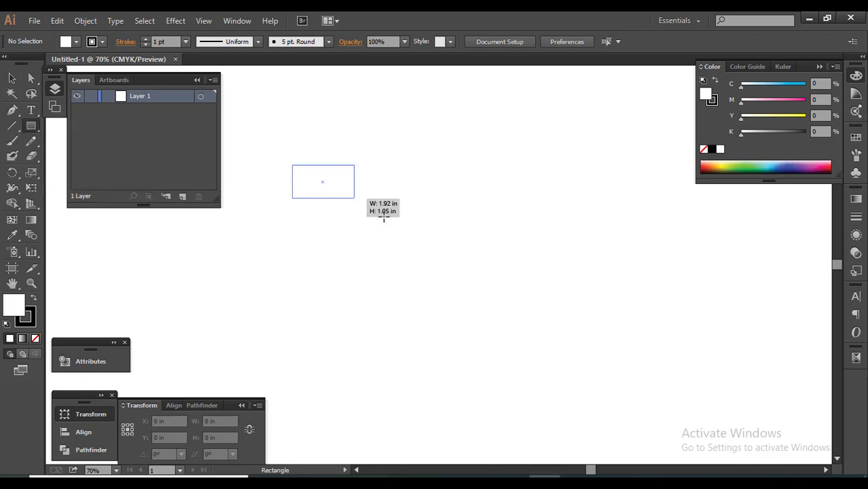
key(v)
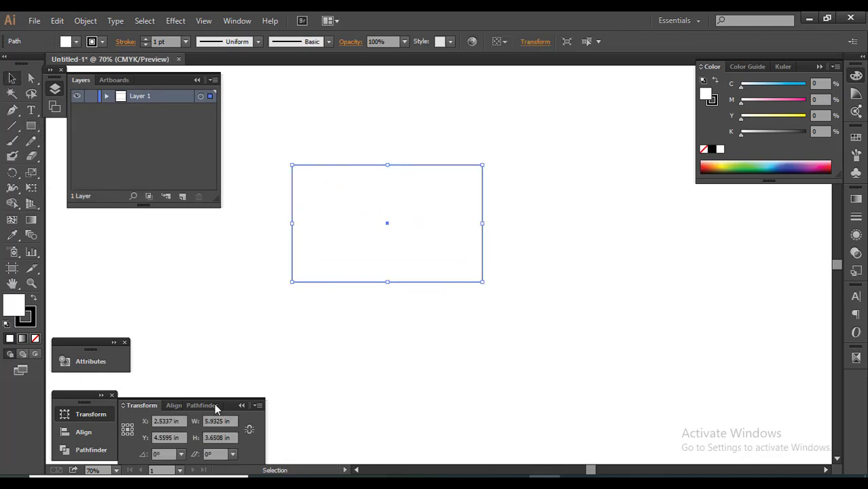
click(197, 422)
text(3.2)
text(5)
key(Tab)
text(2)
key(Return)
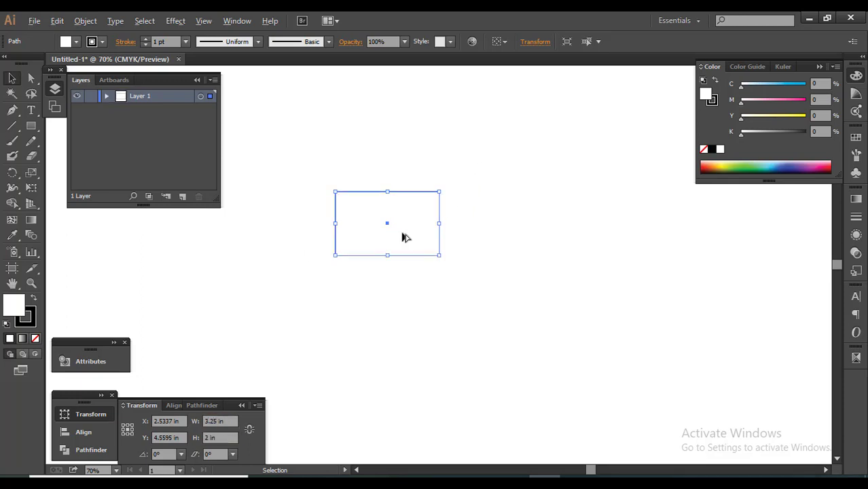
Place an identical rectangle copy directly below the original and select both
key(ctrl+equal)
key(ctrl+equal)
key(ctrl+equal)
key(ctrl+minus)
drag(431, 208, 462, 336)
drag(548, 330, 482, 237)
key(a)
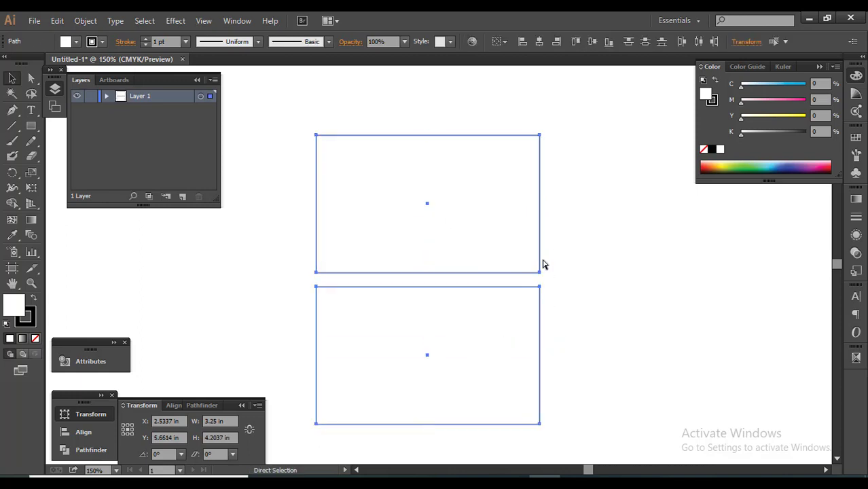
key(v)
drag(568, 330, 445, 206)
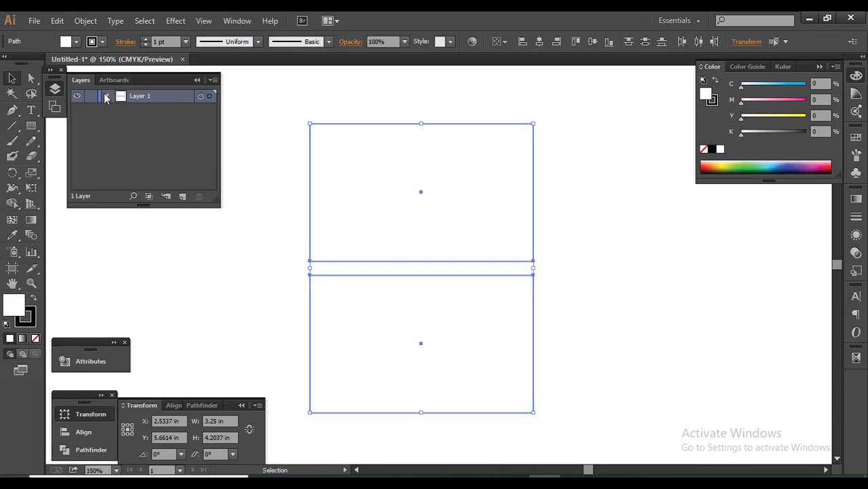
click(105, 97)
click(116, 20)
mouse_move(175, 20)
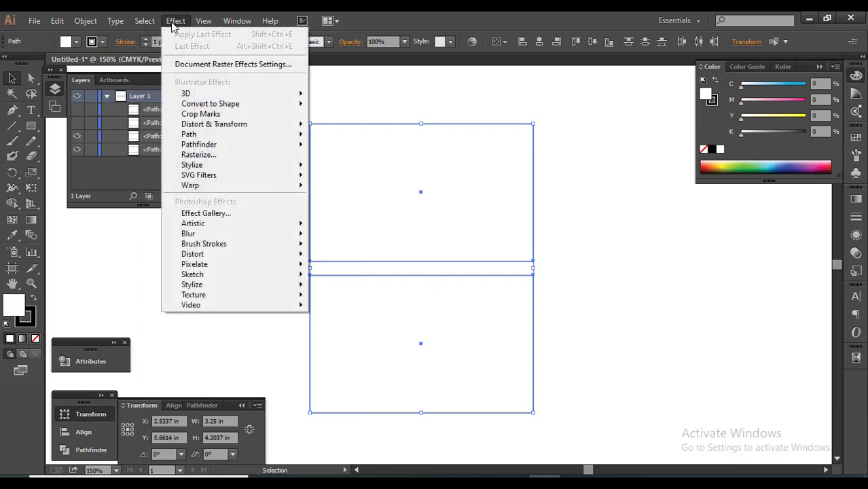
mouse_move(231, 234)
click(336, 234)
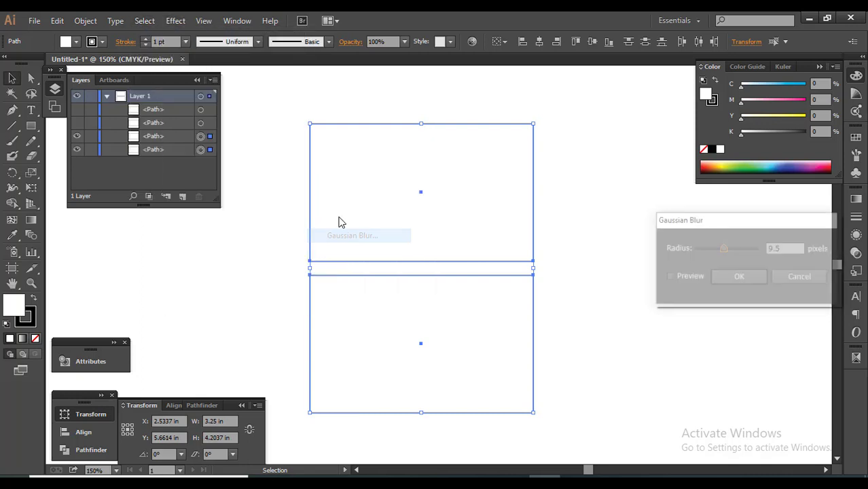
click(730, 283)
click(650, 332)
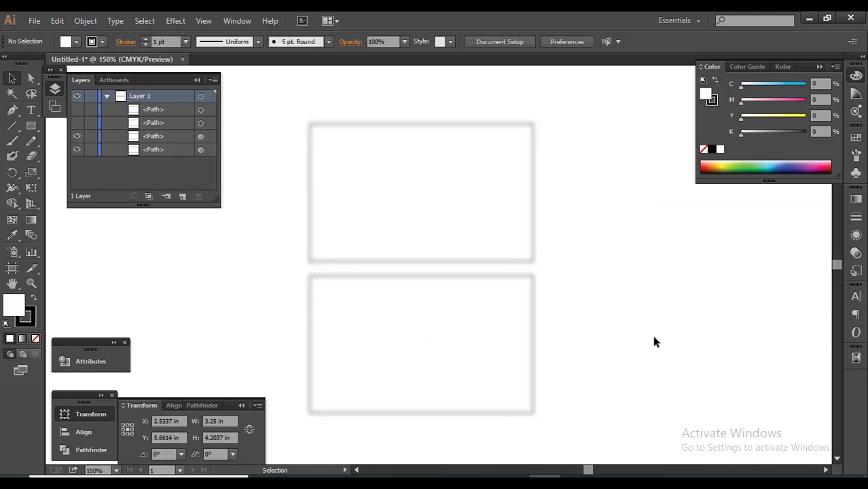
key(ctrl+z)
click(654, 341)
Draw a closed curved Pen band across the top card, from top edge to bottom edge
click(510, 224)
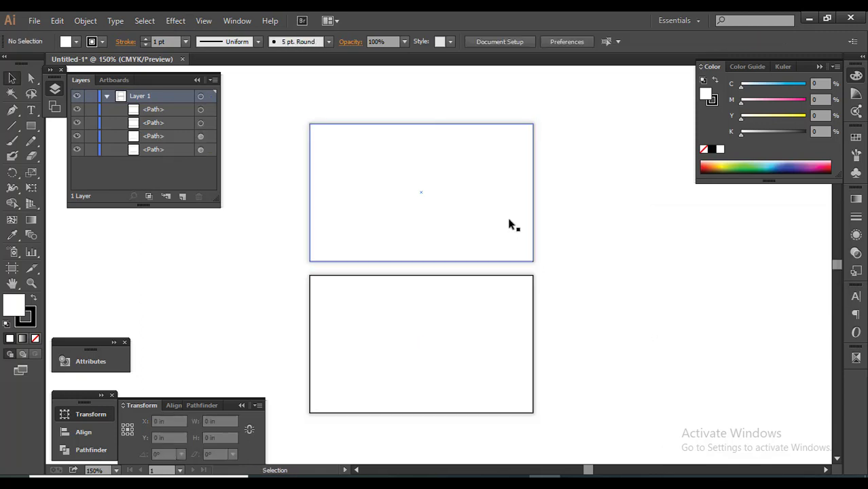
shift+click(500, 331)
click(672, 190)
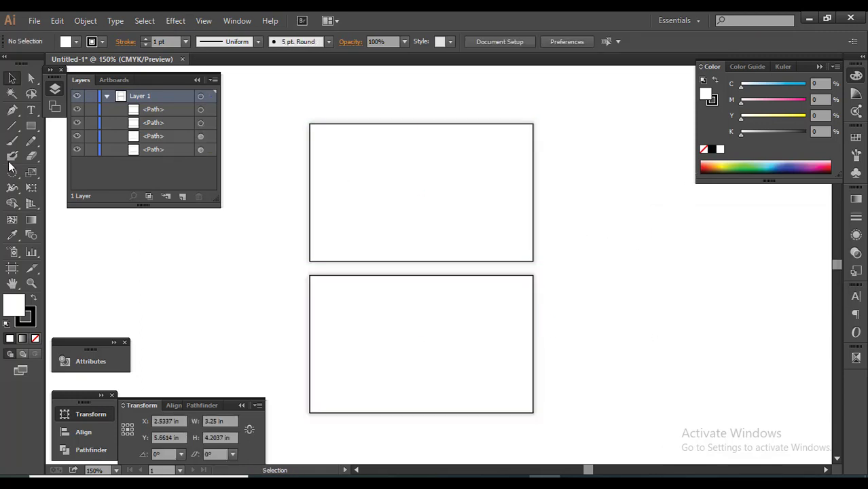
click(12, 109)
click(354, 123)
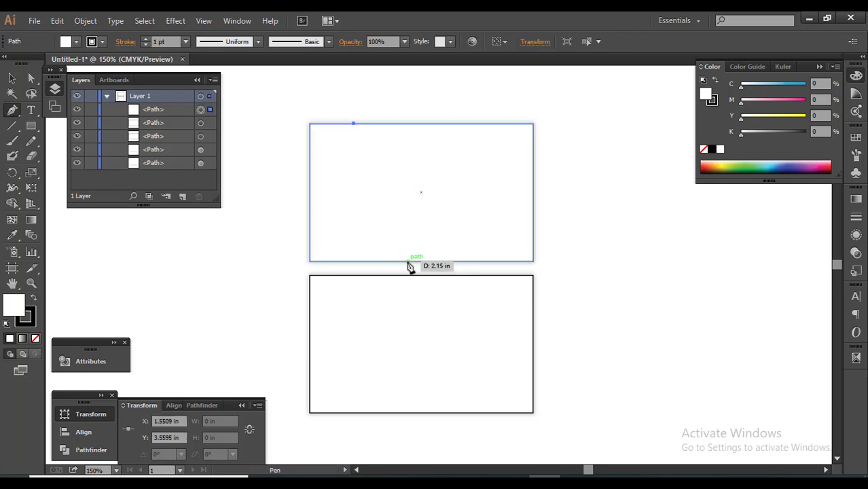
mouse_move(407, 260)
mouse_down()
mouse_move(379, 345)
mouse_move(424, 292)
mouse_up()
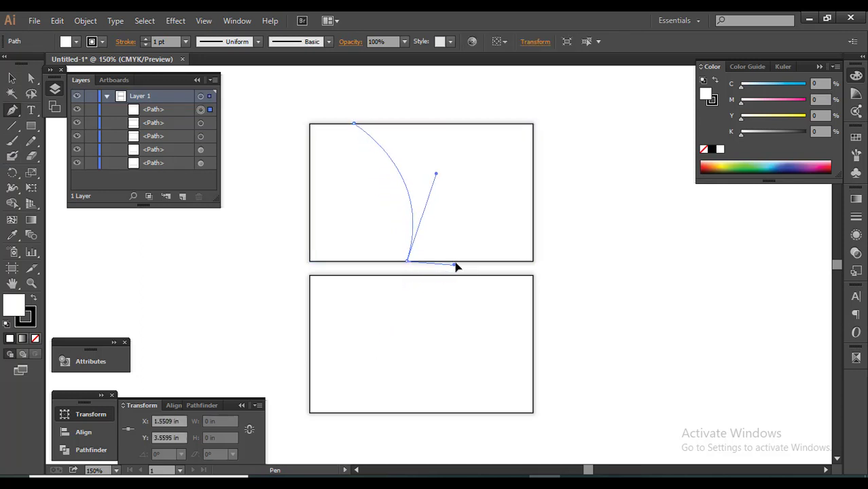
drag(457, 267, 458, 260)
click(481, 260)
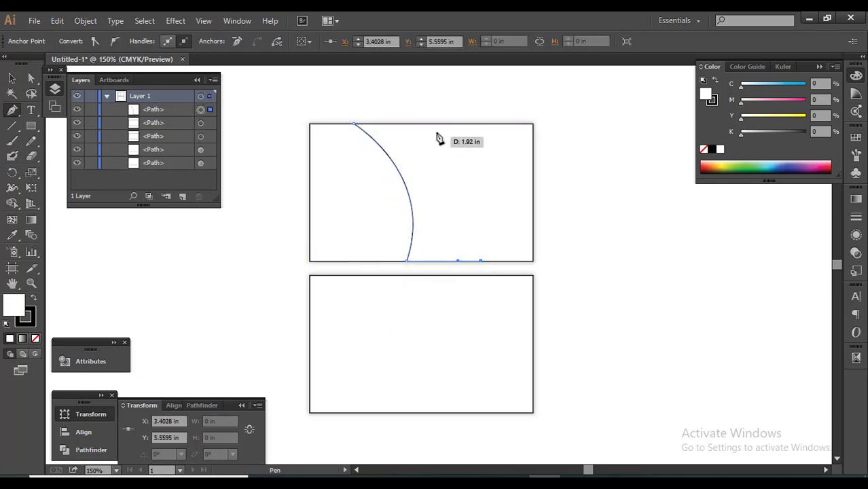
drag(435, 124, 393, 125)
click(353, 123)
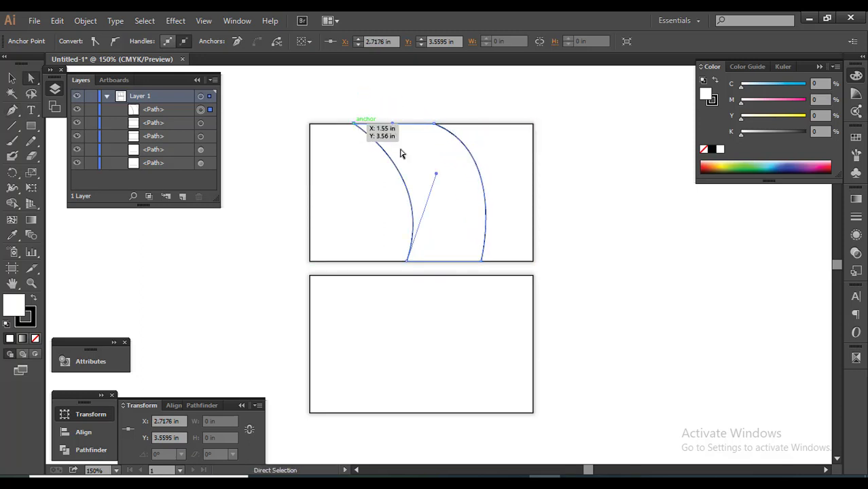
Delete the lower rectangle, leaving the top card and its band
key(v)
click(400, 345)
key(Delete)
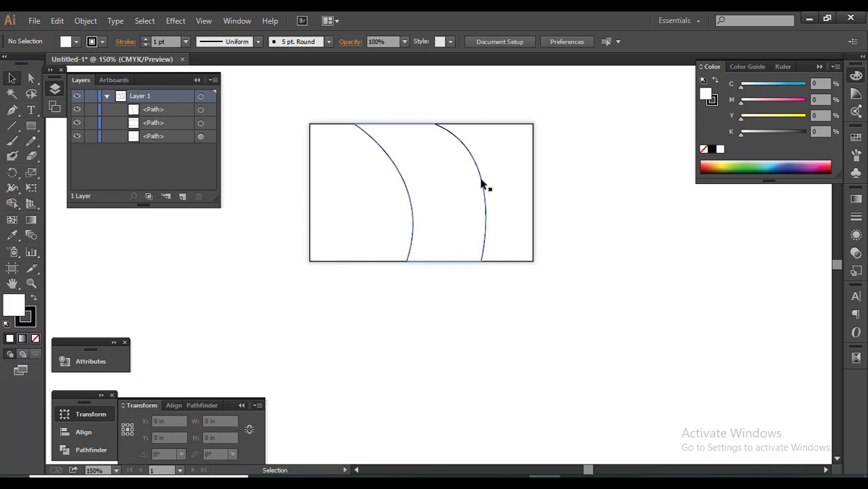
click(476, 189)
click(527, 147)
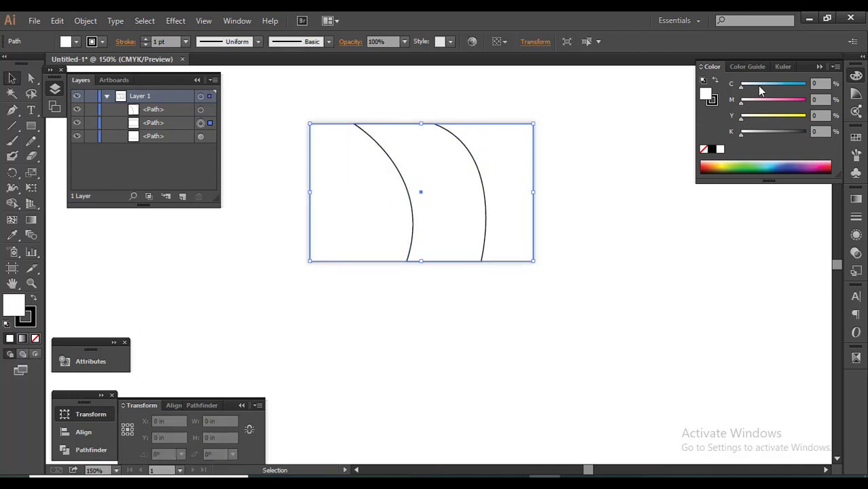
Fill the card with a linear gradient whose left stop is CMYK magenta M 100
click(779, 101)
drag(779, 100, 807, 101)
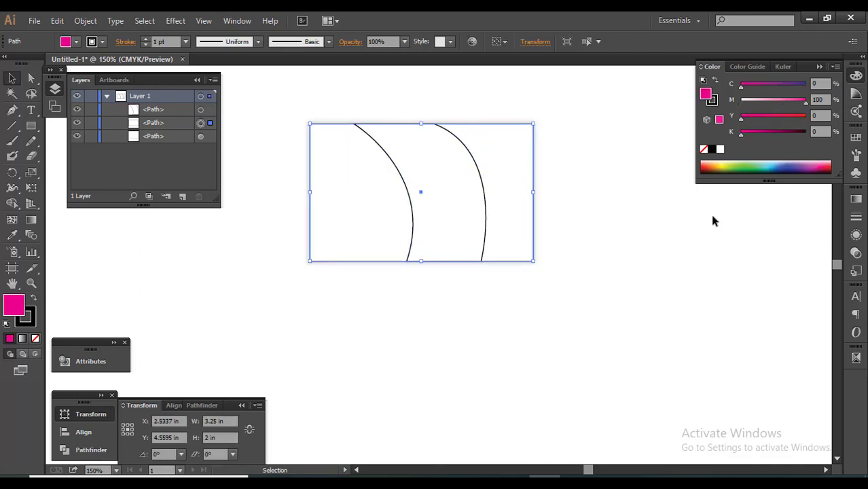
click(856, 200)
click(742, 280)
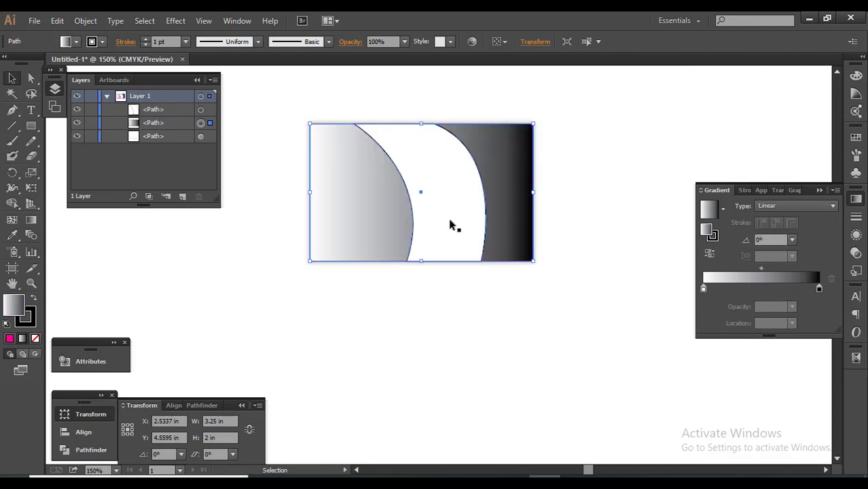
click(703, 289)
double_click(703, 289)
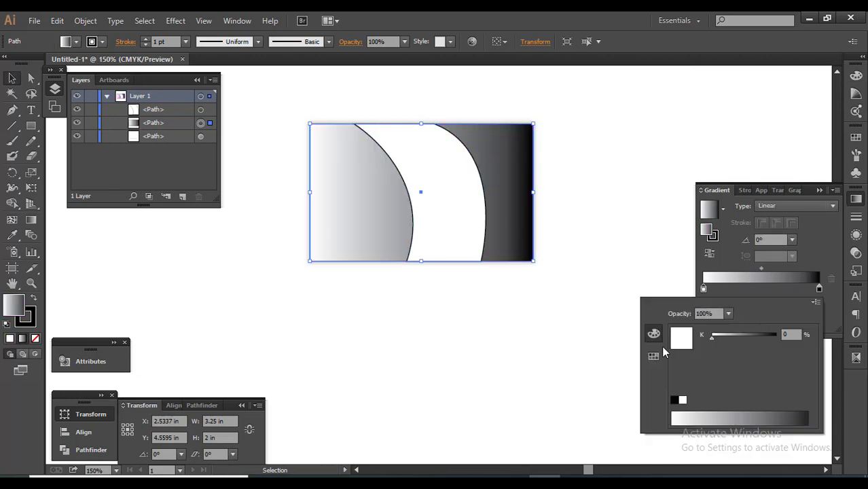
click(815, 302)
click(759, 346)
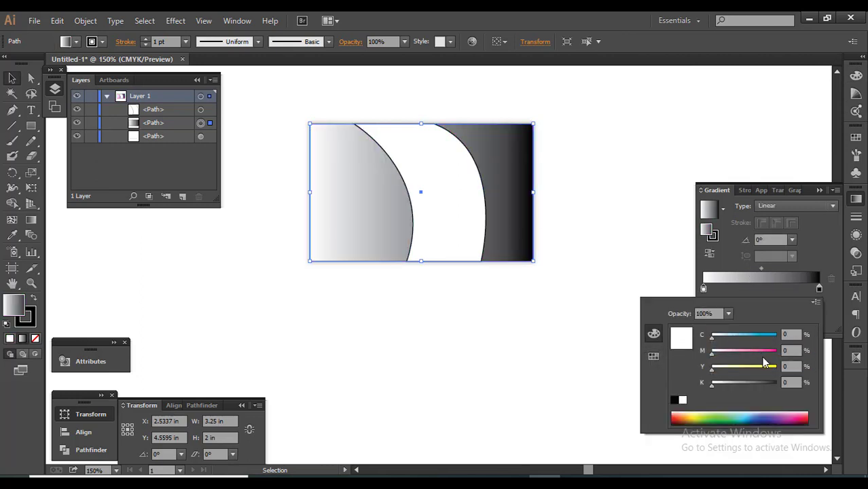
drag(764, 351, 785, 350)
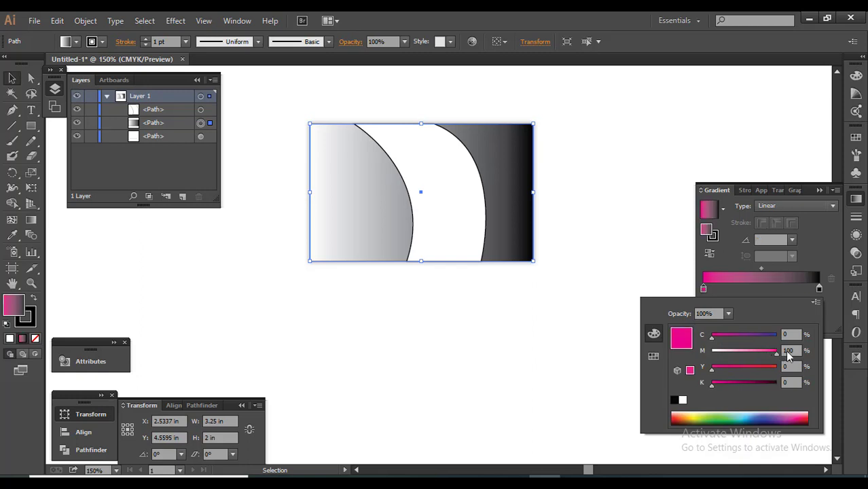
Set the gradient's right stop to Y 100, K 25 for a dark yellow
double_click(819, 289)
drag(762, 343, 727, 336)
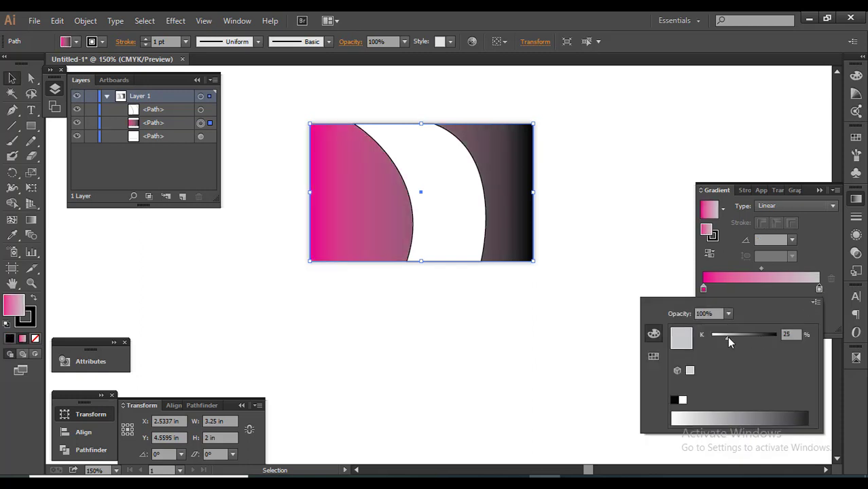
double_click(819, 289)
click(816, 302)
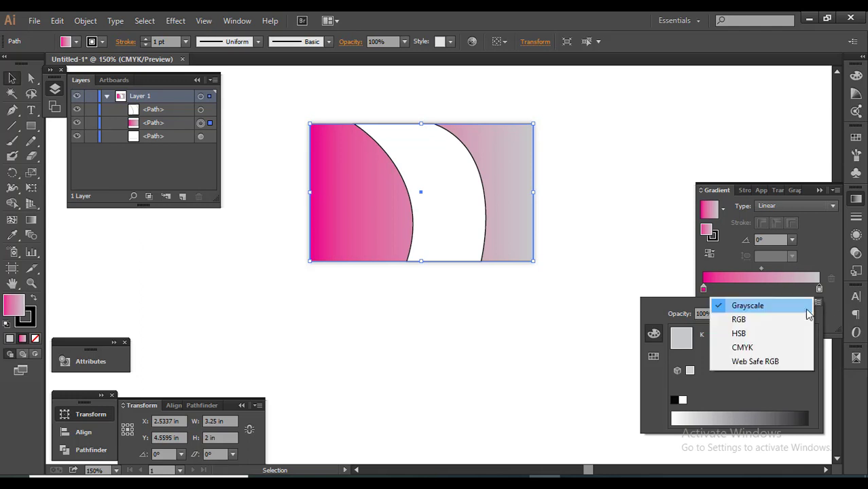
click(764, 347)
drag(769, 367, 791, 367)
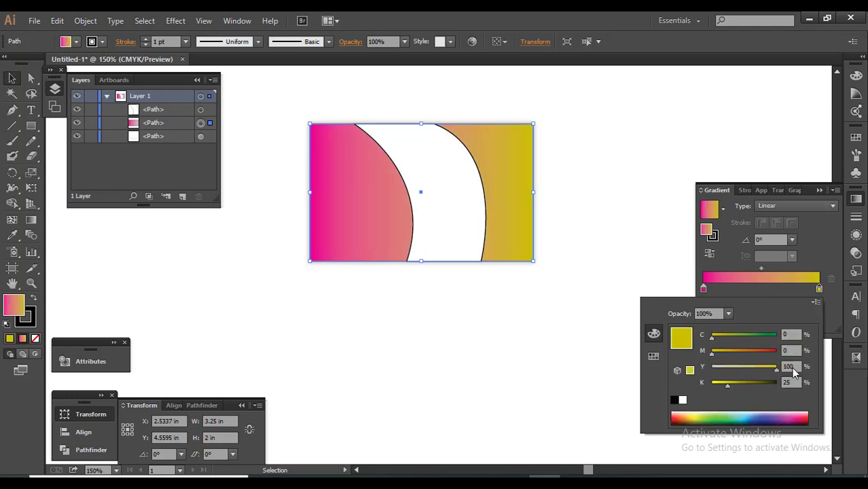
click(473, 204)
click(462, 192)
Copy the card's gradient onto the curved band and set the band's stroke to None
key(i)
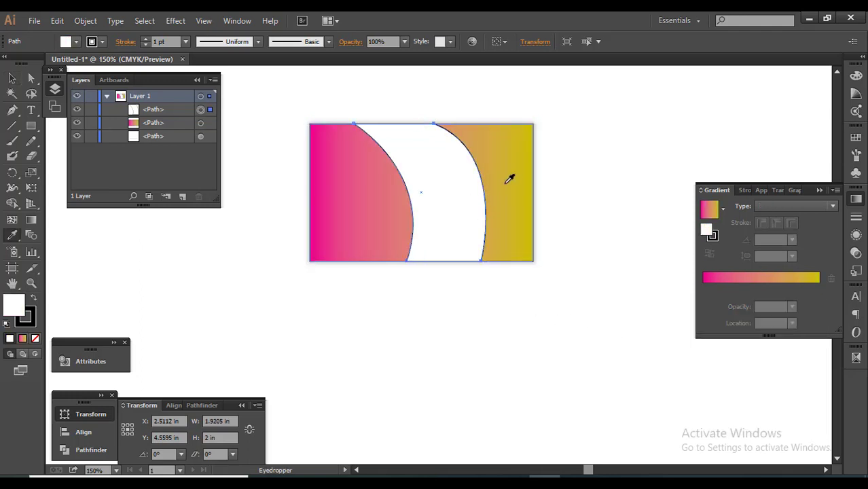
click(510, 178)
key(a)
key(v)
click(583, 197)
click(466, 196)
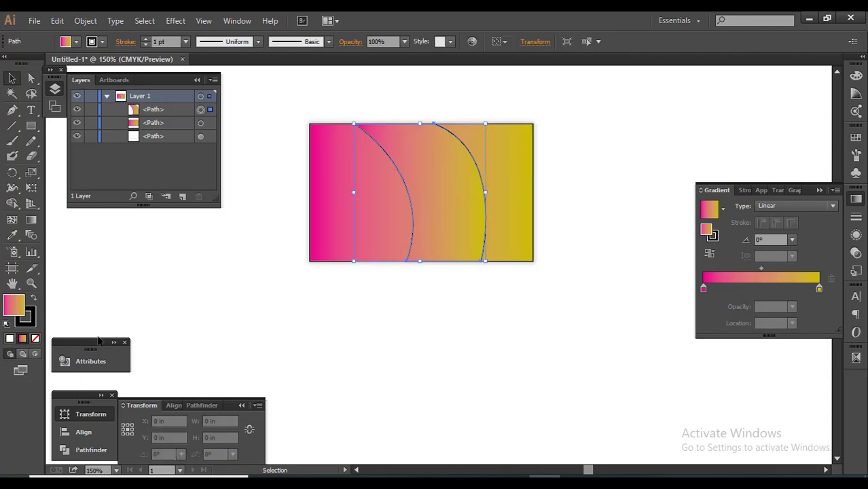
click(26, 318)
click(35, 338)
Set the card rectangle's stroke to None and recentre the card at 200% zoom
click(545, 313)
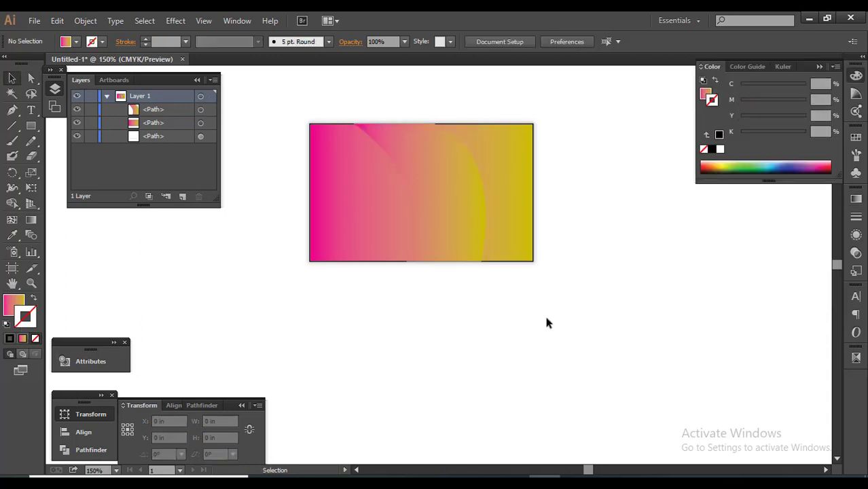
click(509, 181)
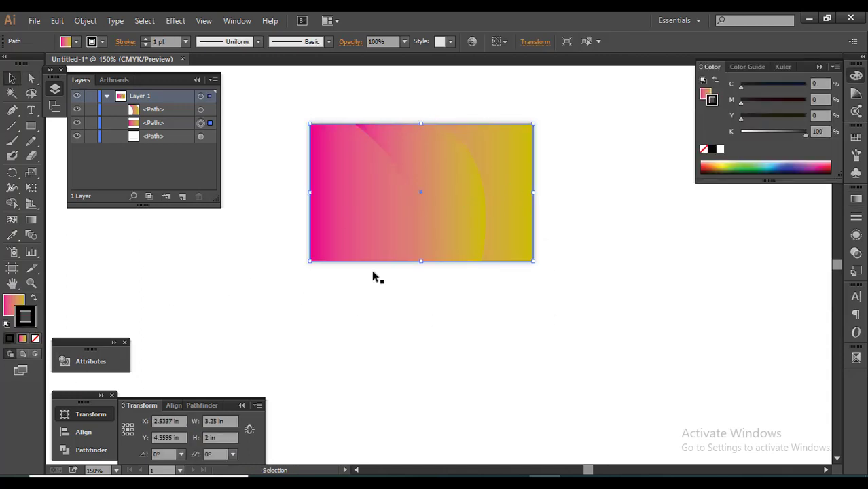
click(36, 338)
click(466, 309)
scroll(465, 303, up, 1)
drag(464, 303, 482, 339)
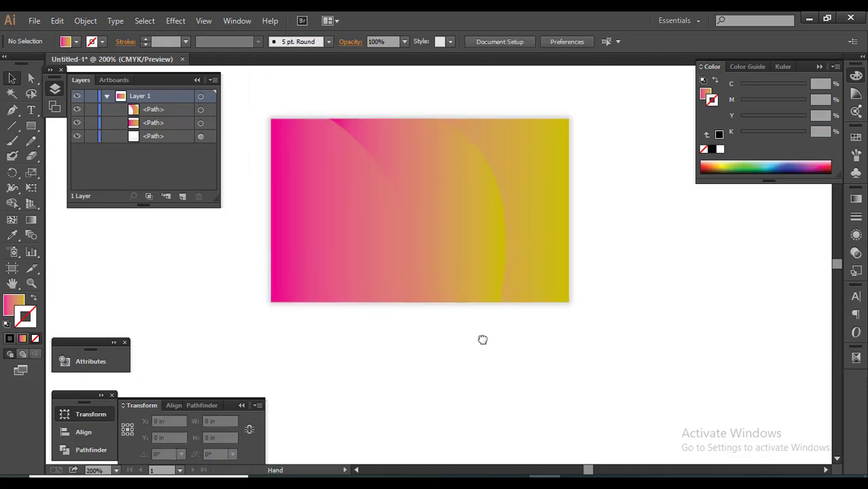
click(466, 239)
Add a band gradient stop at 45.7% with a deeper pink of magenta 67
click(856, 199)
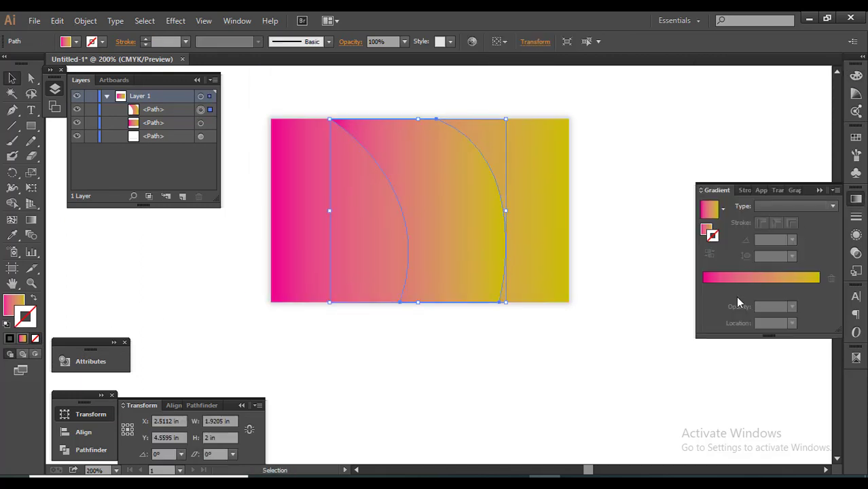
click(21, 303)
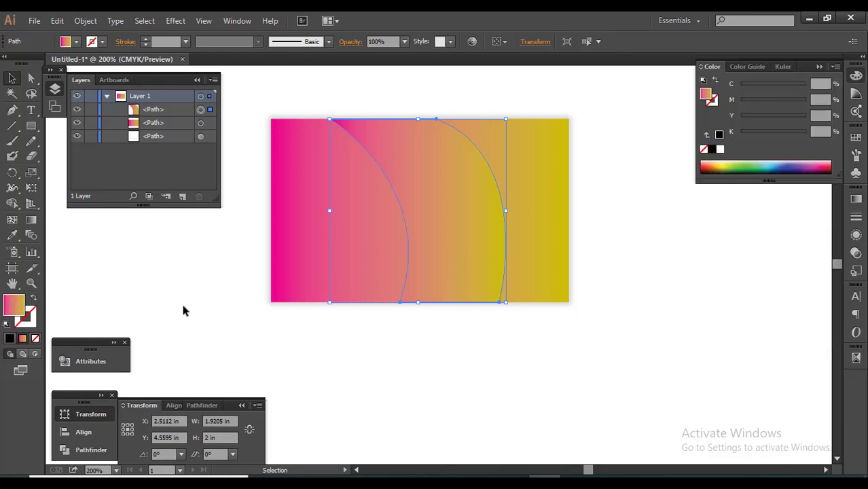
click(858, 199)
click(756, 290)
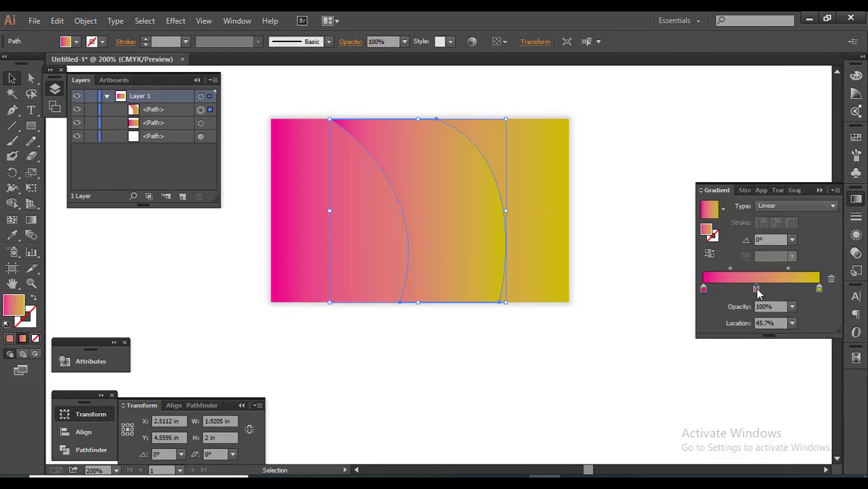
double_click(757, 289)
click(729, 351)
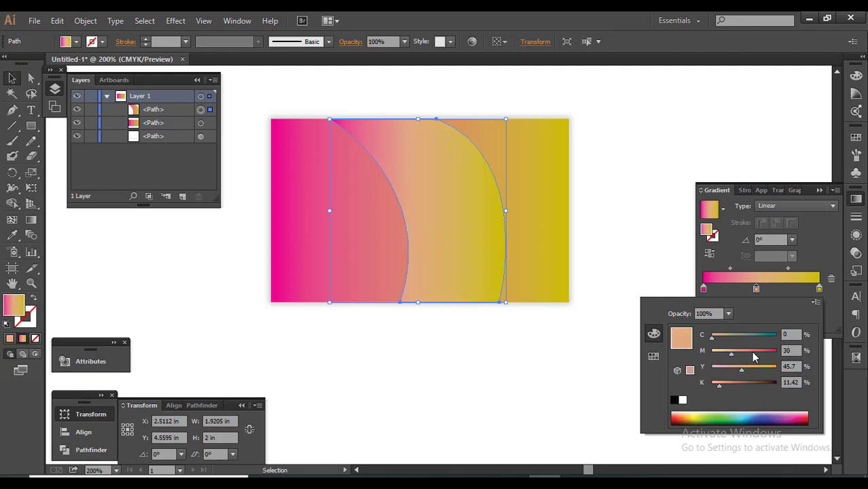
click(756, 355)
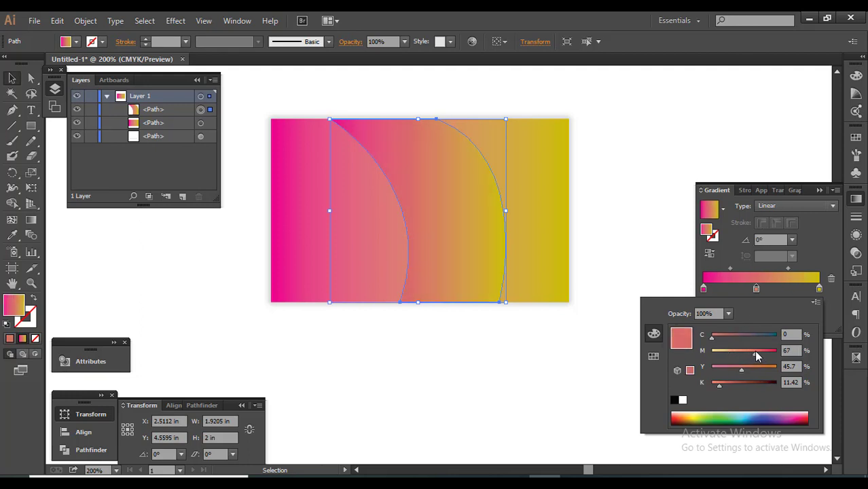
click(709, 233)
click(713, 235)
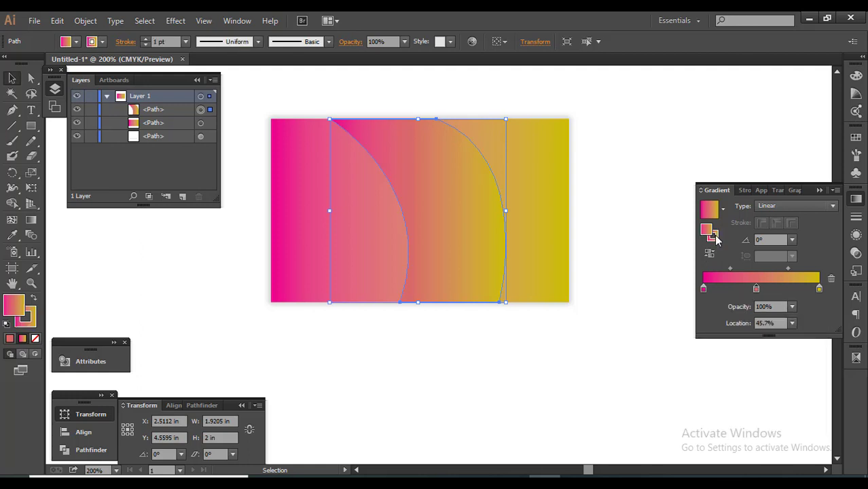
Try orange and green tints on the end stop and outline, then undo them
double_click(820, 288)
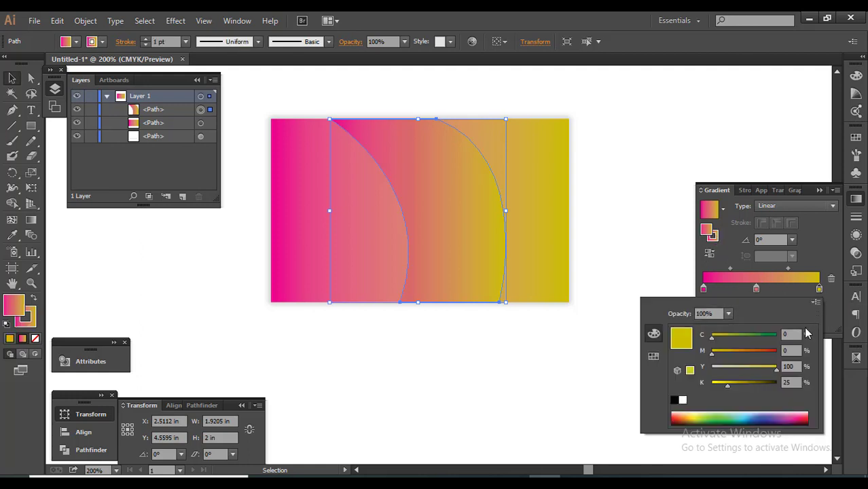
click(739, 351)
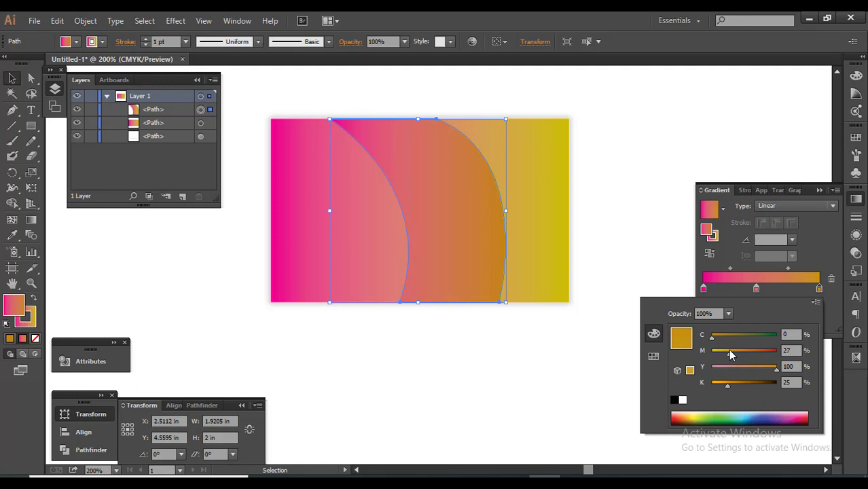
key(Return)
key(v)
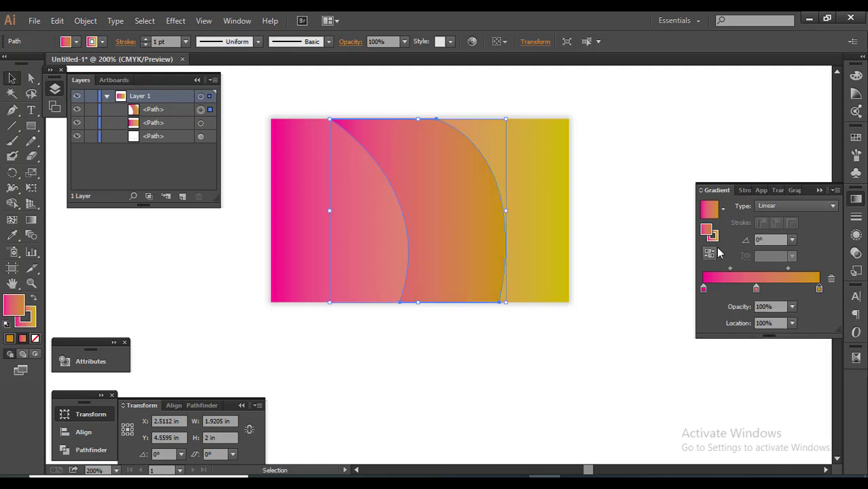
click(714, 237)
click(717, 238)
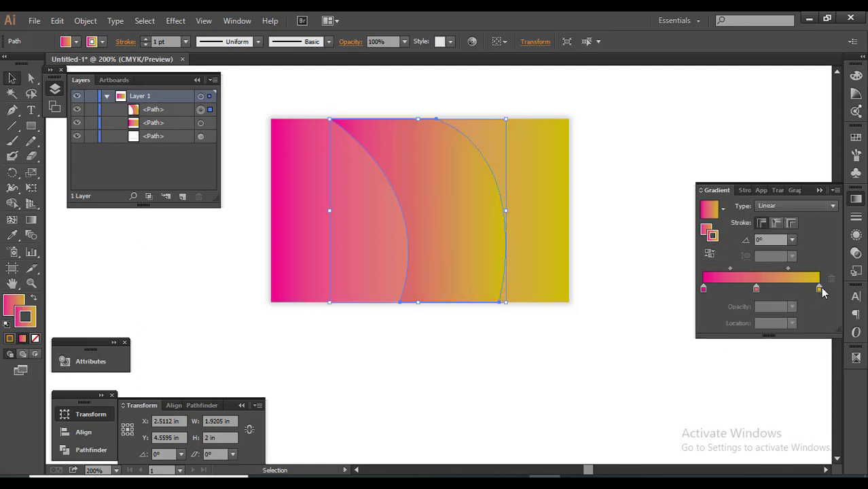
double_click(819, 290)
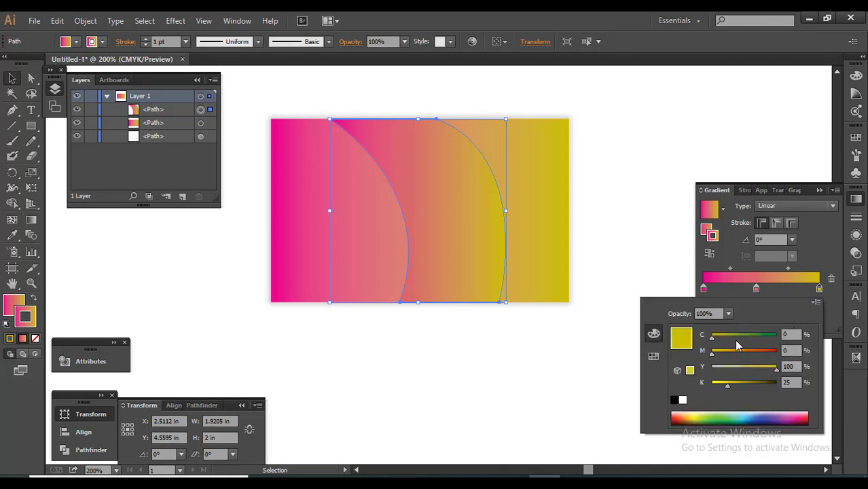
drag(737, 340, 741, 336)
click(659, 176)
click(659, 177)
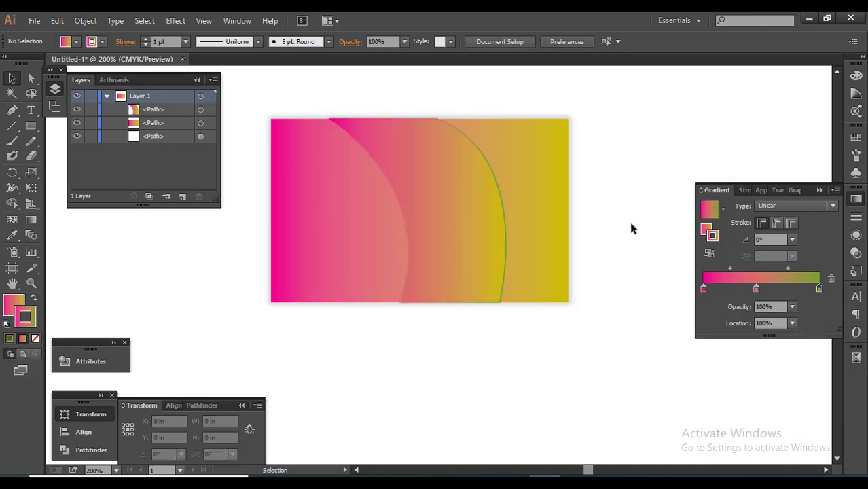
key(ctrl+z)
key(ctrl+z)
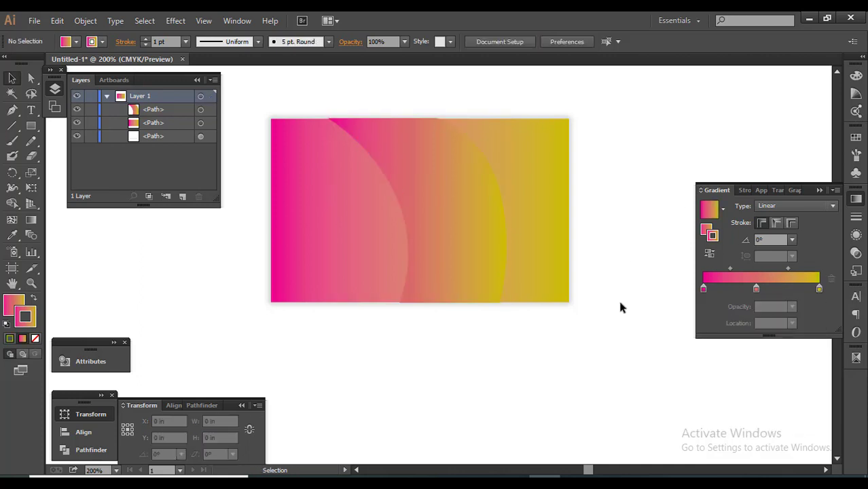
Duplicate all card artwork below, rotate the copy 180°, and nudge it up
drag(601, 358, 298, 176)
scroll(446, 166, down, 1)
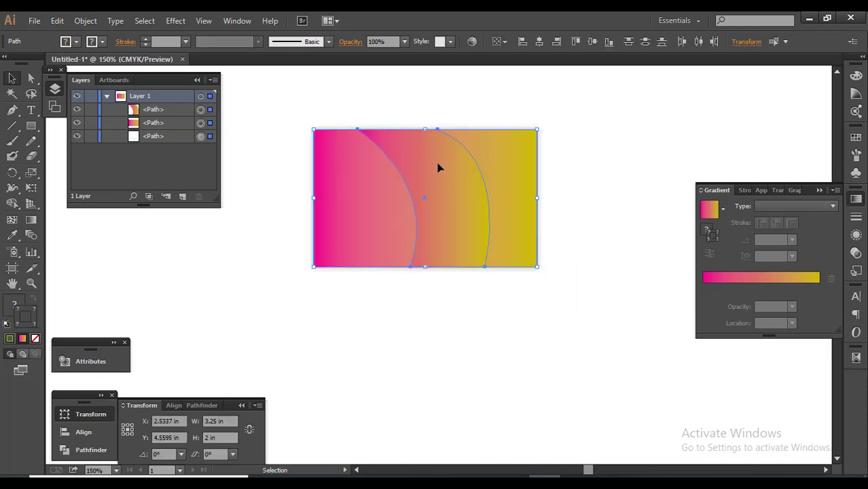
drag(442, 169, 441, 321)
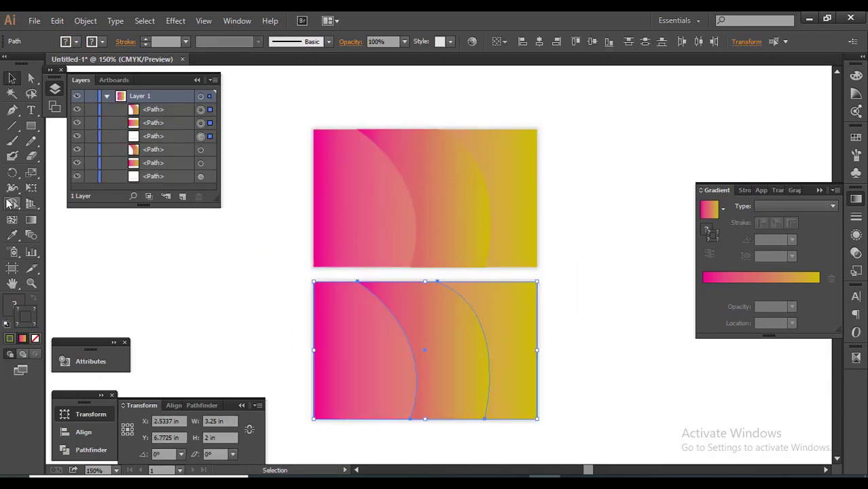
double_click(12, 172)
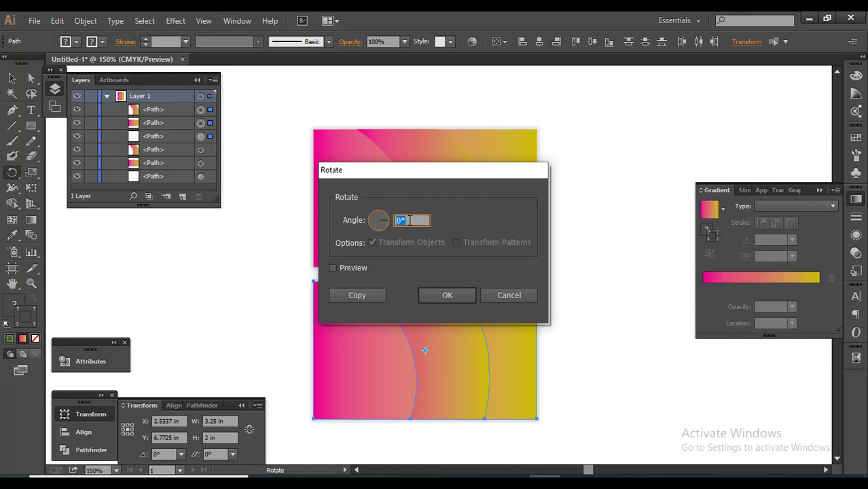
text(0)
key(Return)
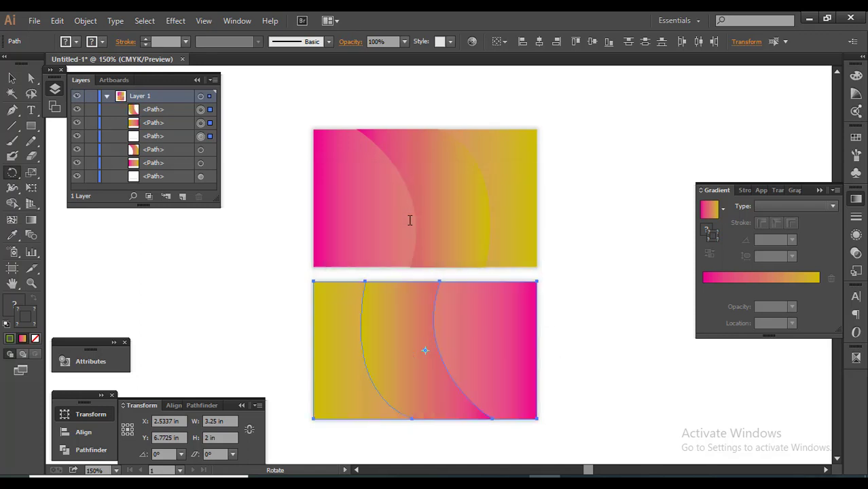
key(v)
drag(479, 360, 479, 355)
click(581, 354)
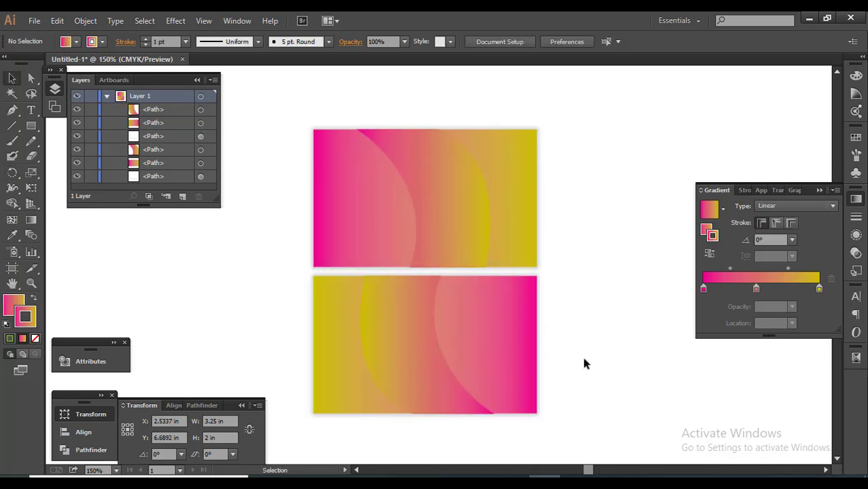
drag(591, 358, 596, 356)
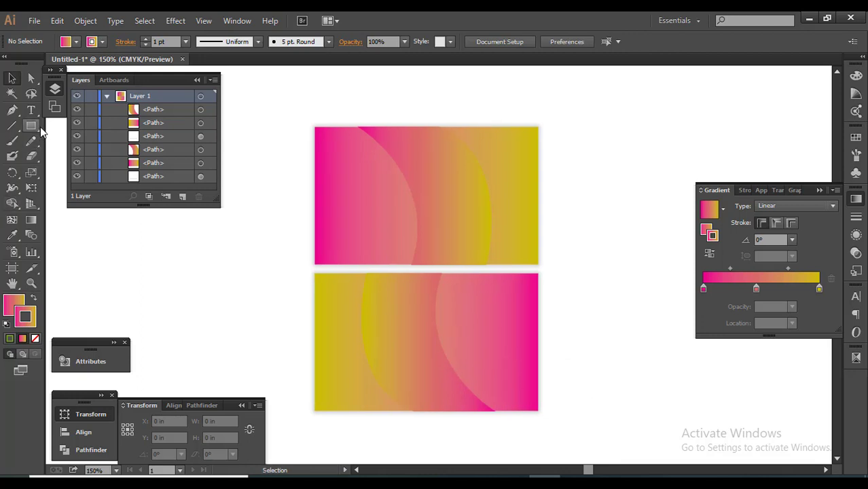
Draw a small gradient circle on the top card's left side and adjust its size and position
drag(31, 125, 92, 155)
scroll(430, 205, up, 1)
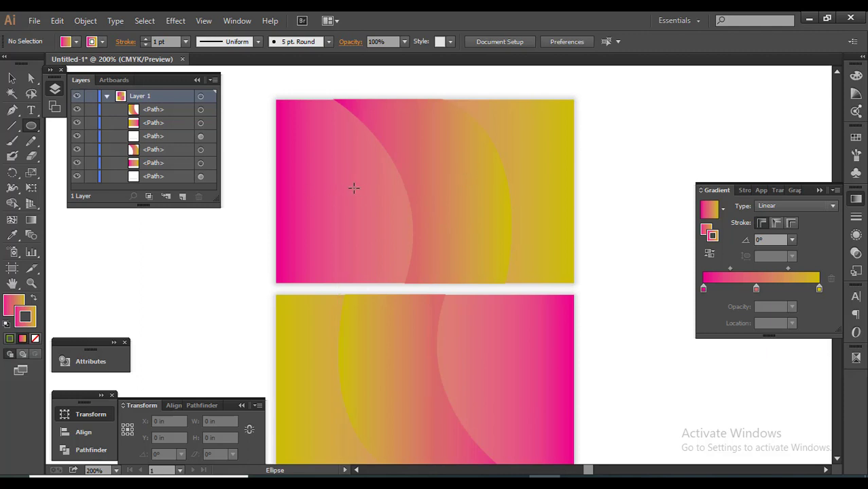
mouse_move(353, 187)
mouse_down()
mouse_move(381, 207)
mouse_move(354, 206)
mouse_up()
key(v)
drag(375, 171, 382, 163)
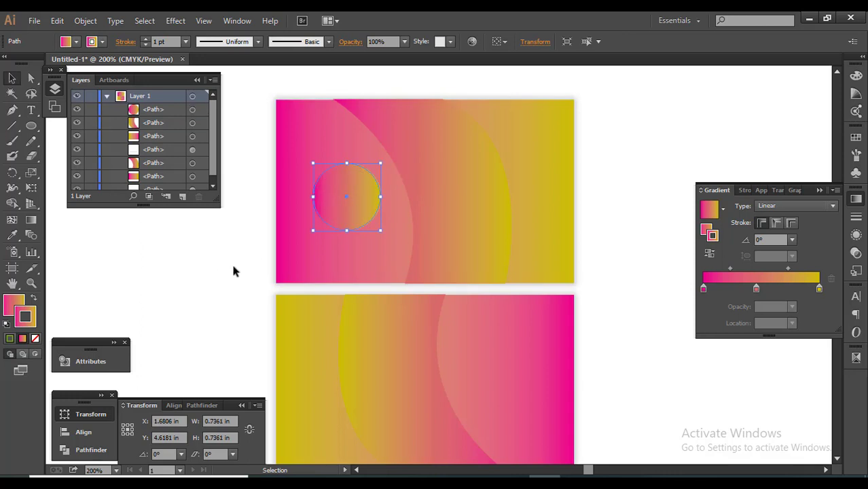
click(231, 262)
scroll(375, 193, up, 1)
drag(338, 207, 349, 209)
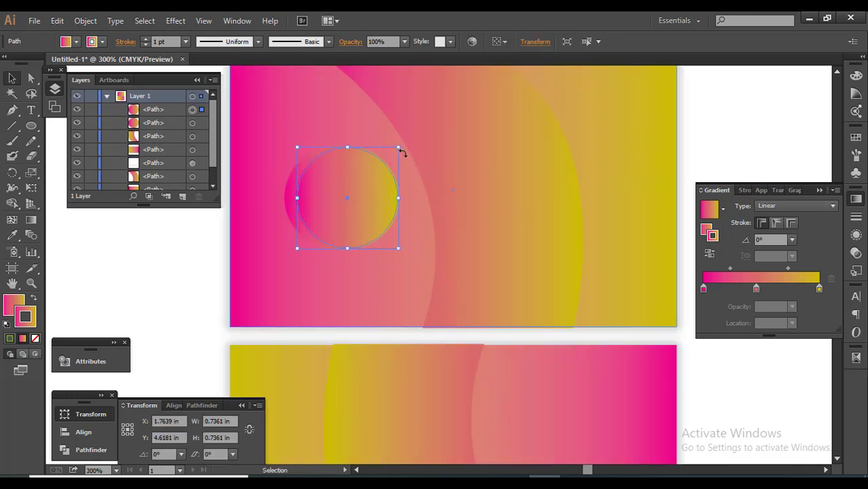
drag(400, 147, 381, 164)
drag(369, 208, 351, 204)
click(161, 263)
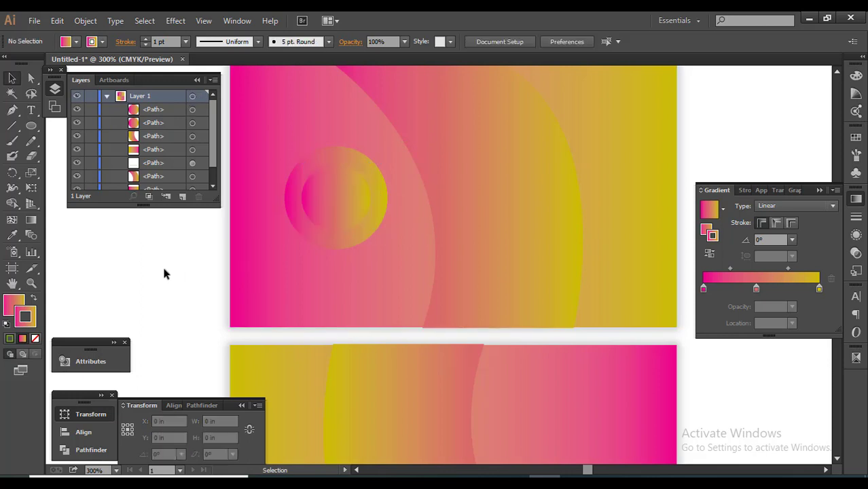
Add white 'Logo Here' text, scaled to fit inside the circle
key(t)
click(210, 255)
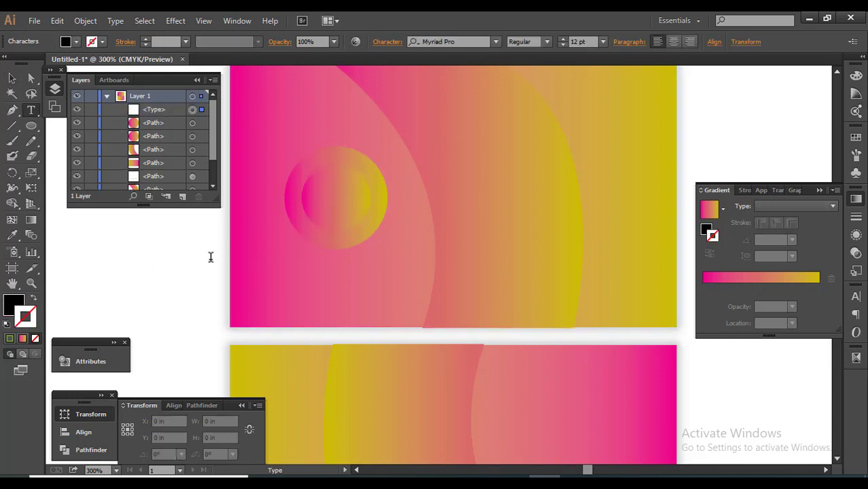
text(Logo)
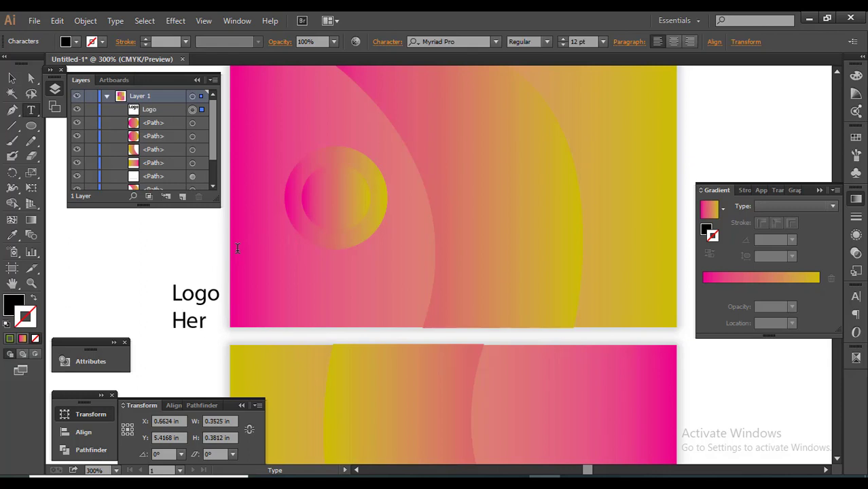
key(Escape)
click(146, 278)
click(195, 307)
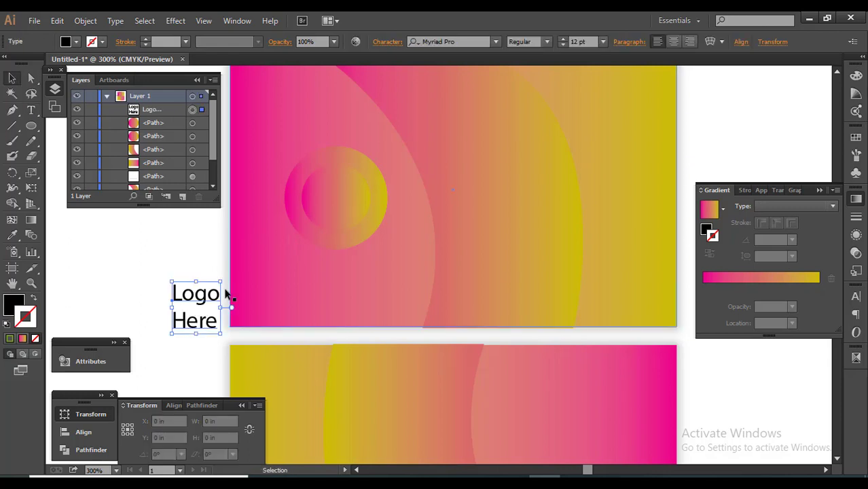
mouse_move(221, 281)
mouse_down()
mouse_move(217, 287)
mouse_move(334, 200)
mouse_up()
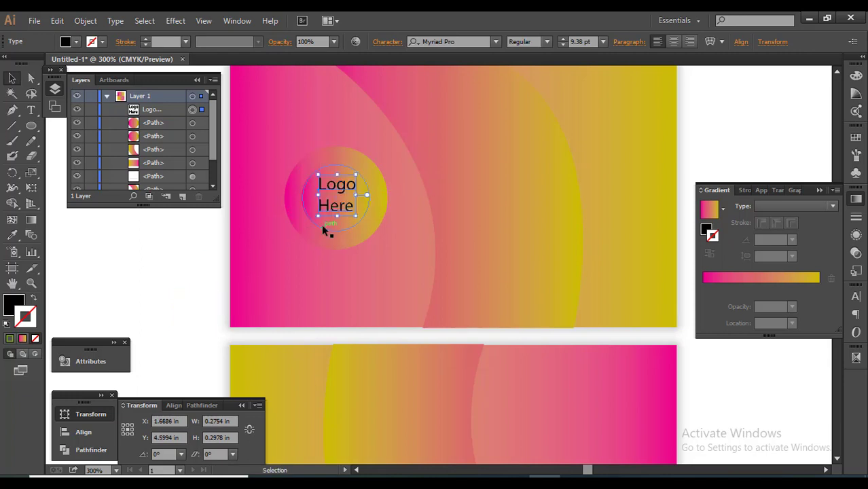
click(856, 75)
click(715, 148)
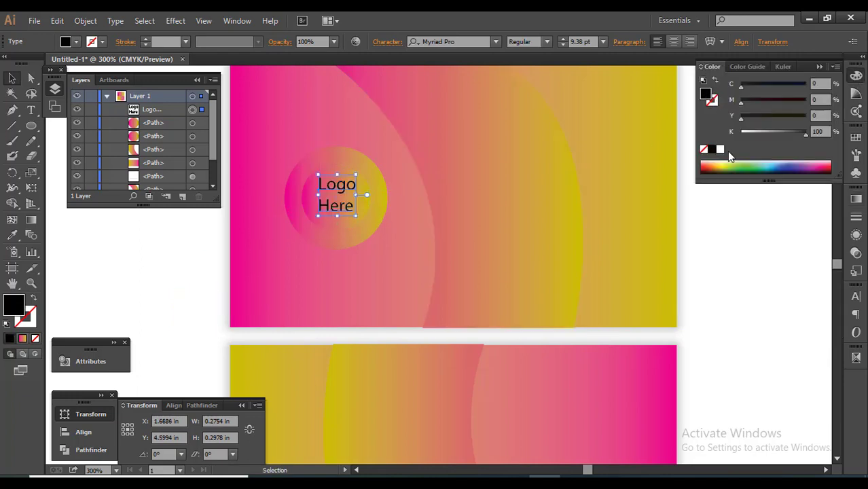
click(721, 149)
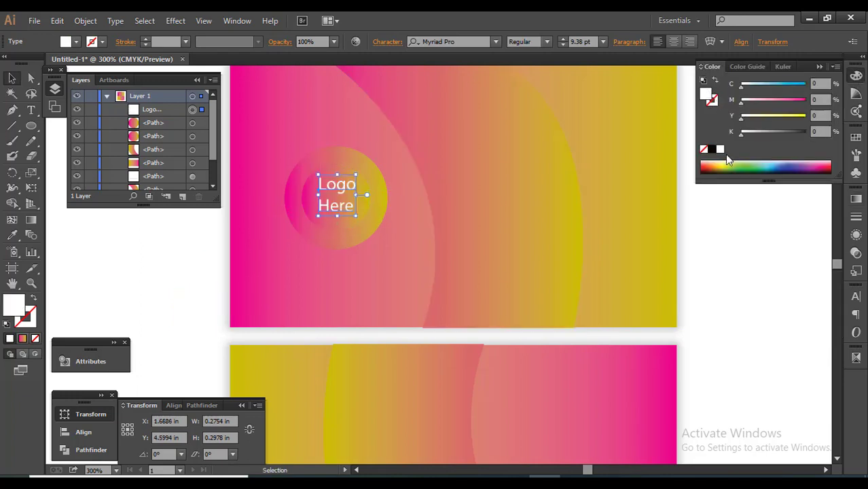
Change the logo text's font to Nueva Std Bold
click(441, 41)
key(Down)
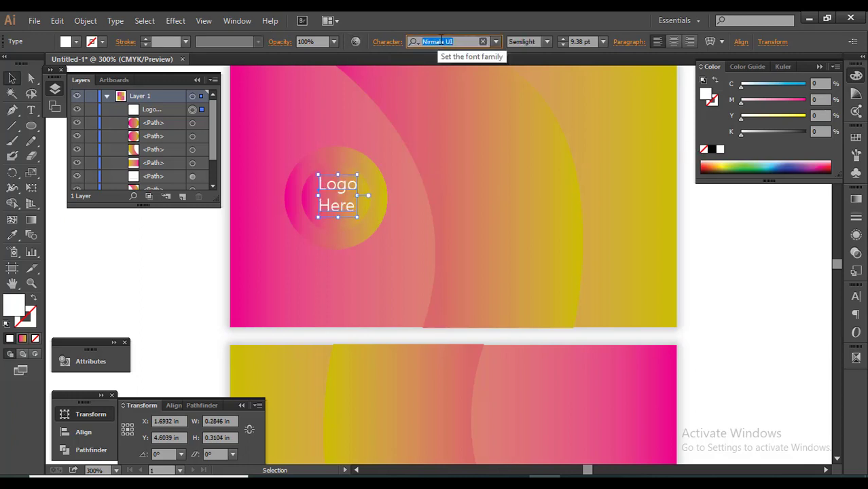
key(Down)
click(165, 264)
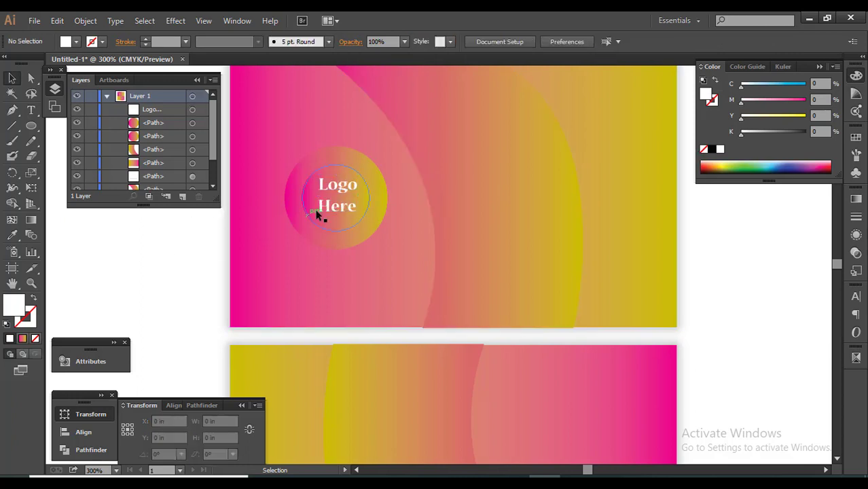
drag(343, 206, 434, 210)
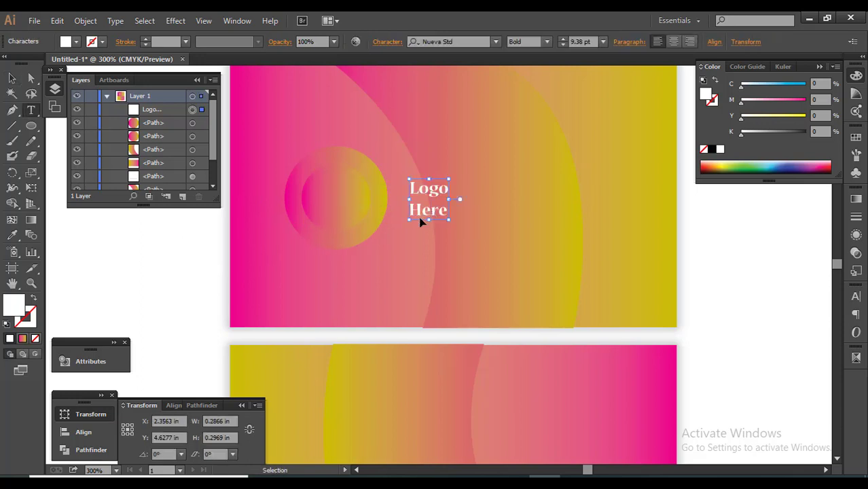
key(ctrl+z)
Duplicate the logo text beside the circle as COMPANY NAME HERE, enlarged to 18.64 pt
click(222, 253)
key(a)
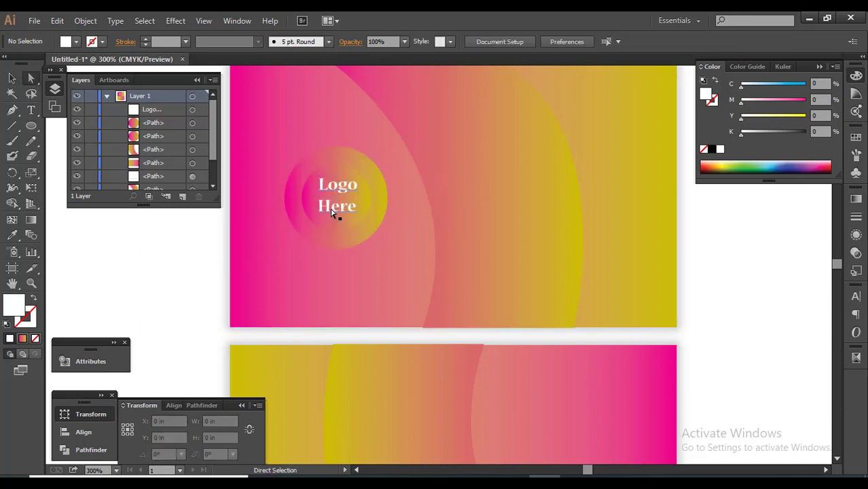
drag(332, 213, 430, 217)
double_click(429, 218)
double_click(429, 218)
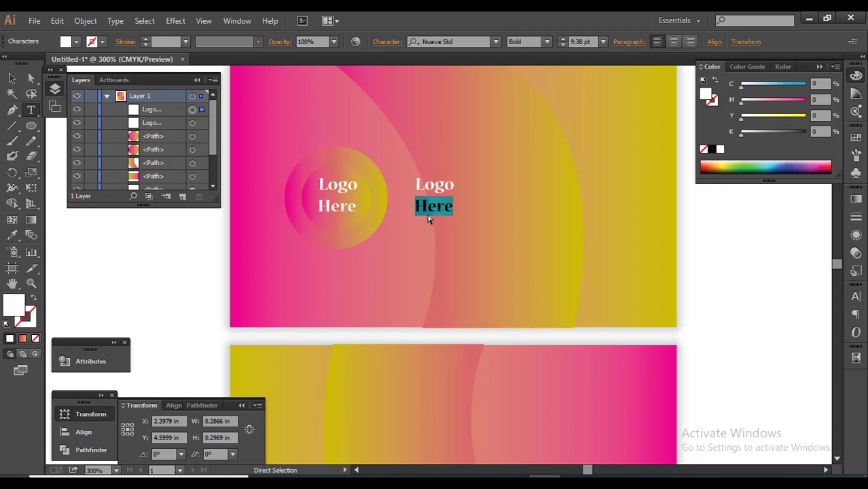
triple_click(429, 217)
text(C)
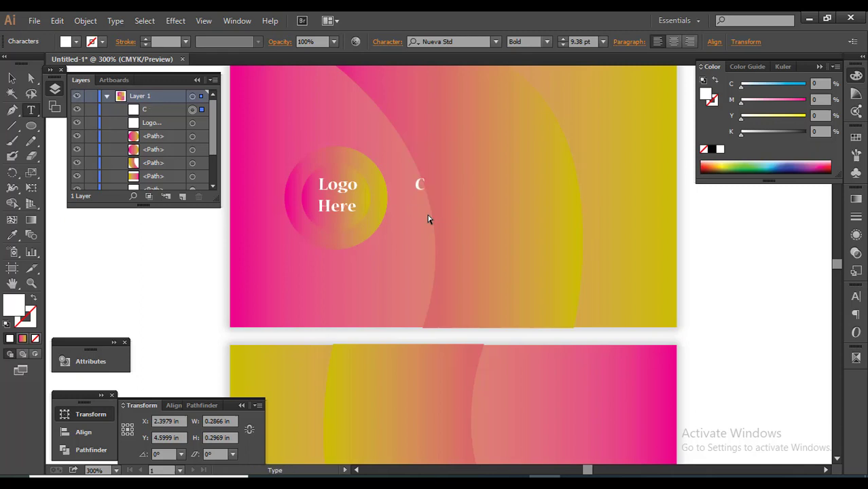
text(OMPANY NAME HERE)
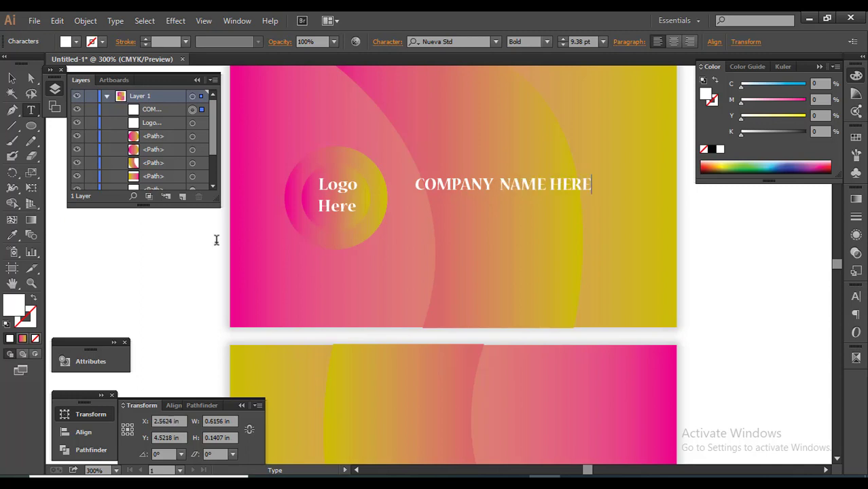
key(Escape)
drag(513, 188, 514, 202)
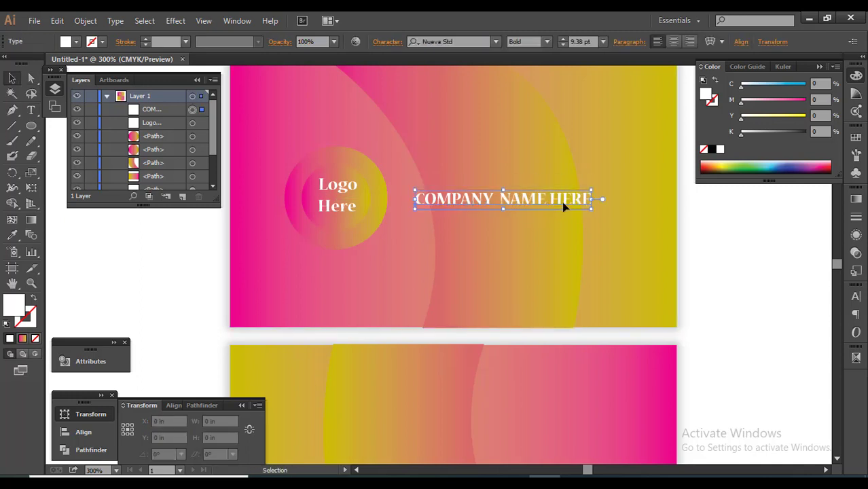
drag(592, 191, 603, 167)
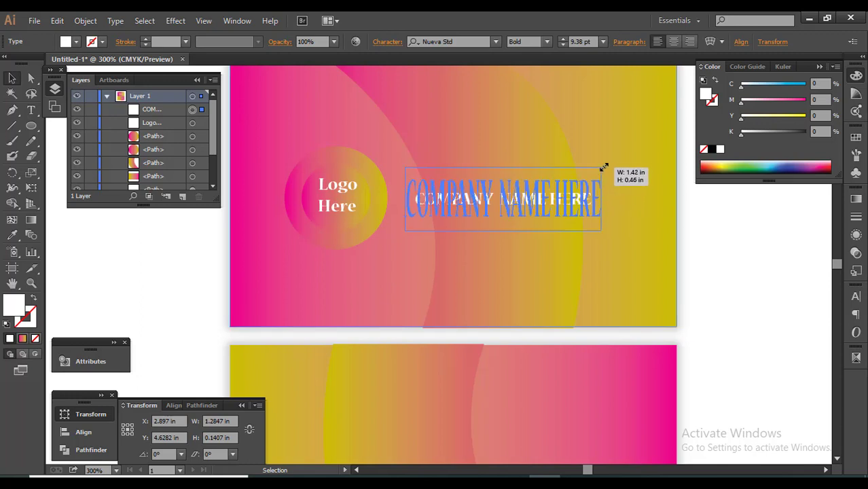
drag(603, 167, 612, 182)
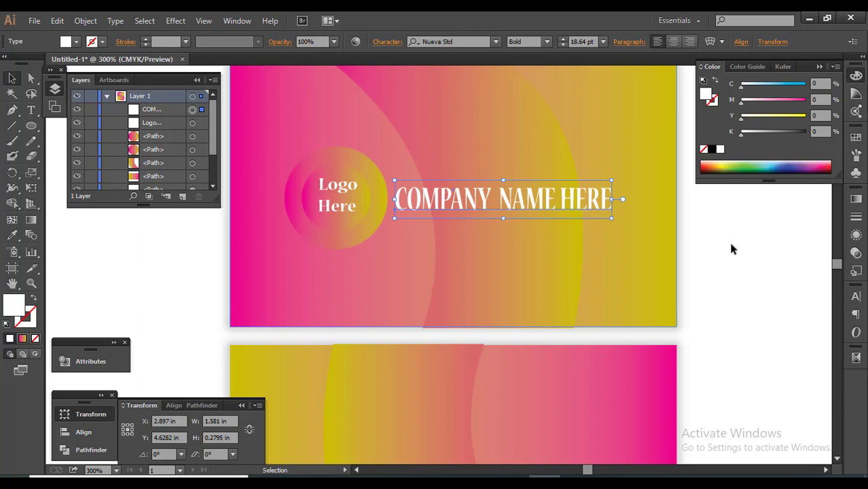
click(610, 240)
drag(500, 201, 502, 197)
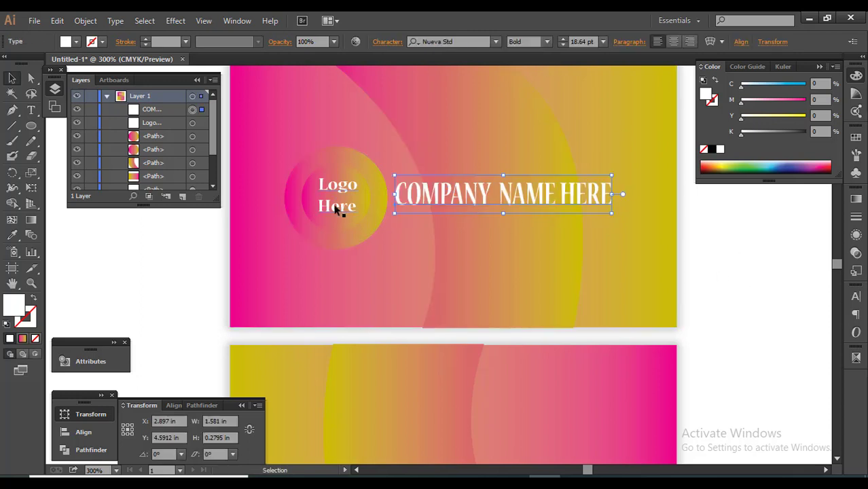
Copy the logo text under the company name and retype it as SOLOGAN HERE
drag(337, 210, 469, 258)
double_click(469, 256)
double_click(469, 255)
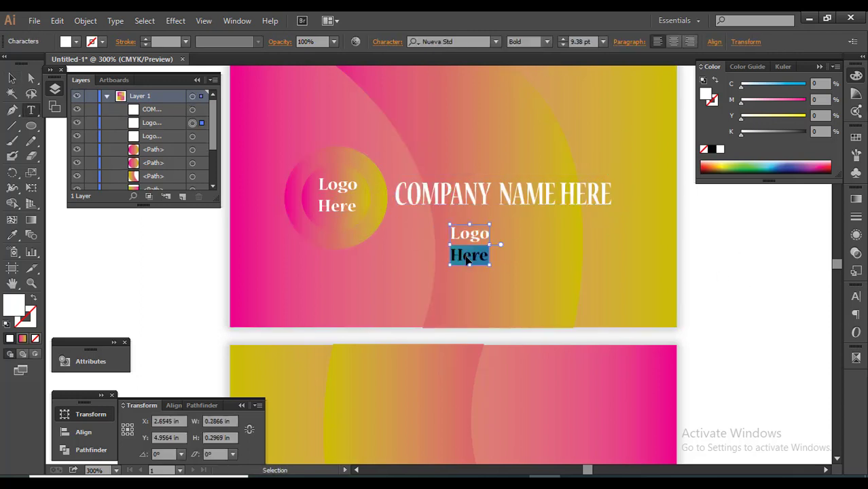
key(ctrl+a)
text(SOLOG)
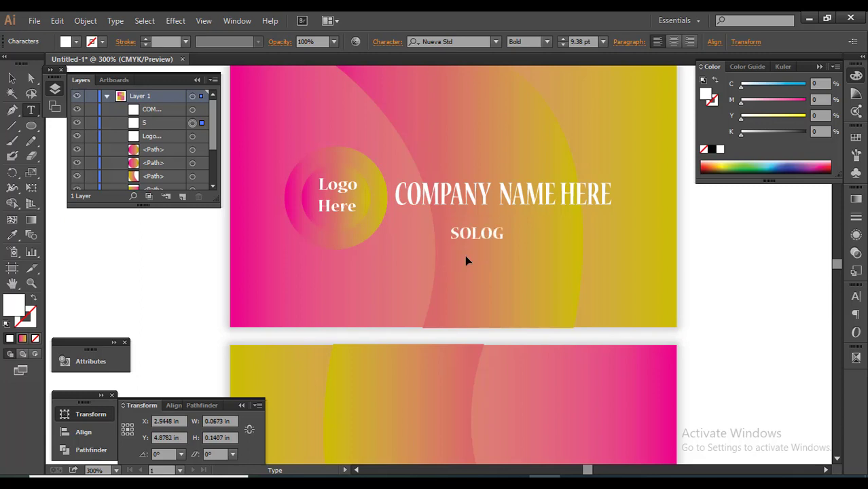
text(AN HERER)
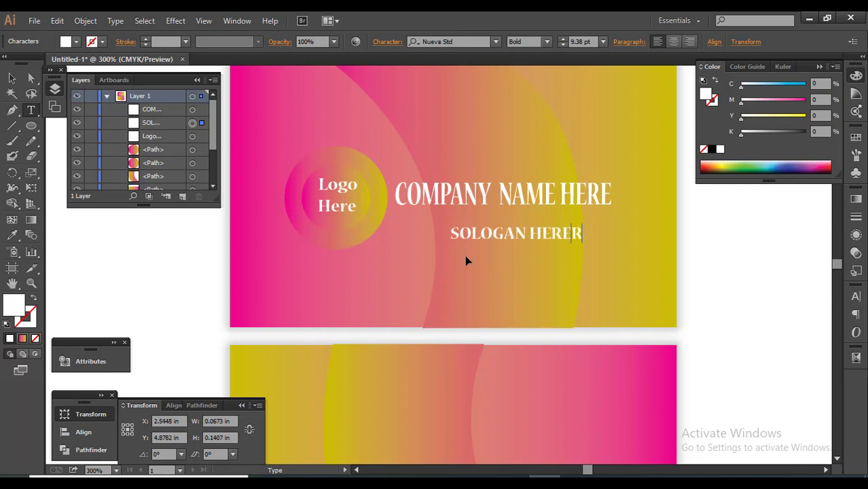
key(BackSpace)
key(Escape)
key(v)
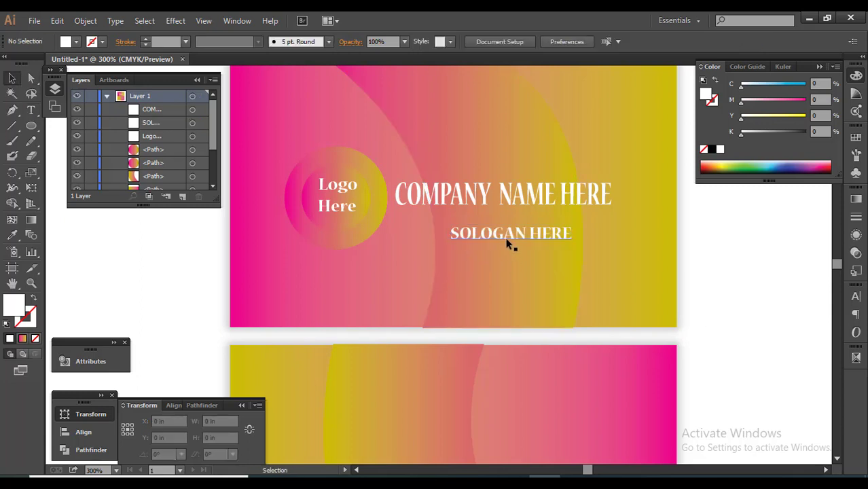
drag(508, 243, 496, 222)
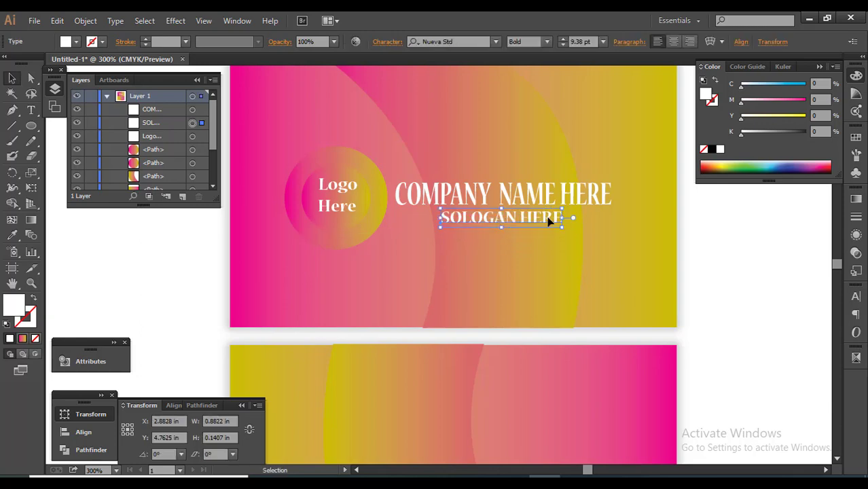
Try magenta, cyan, dark blue and orange on the slogan, settling on pure yellow
click(812, 166)
click(768, 216)
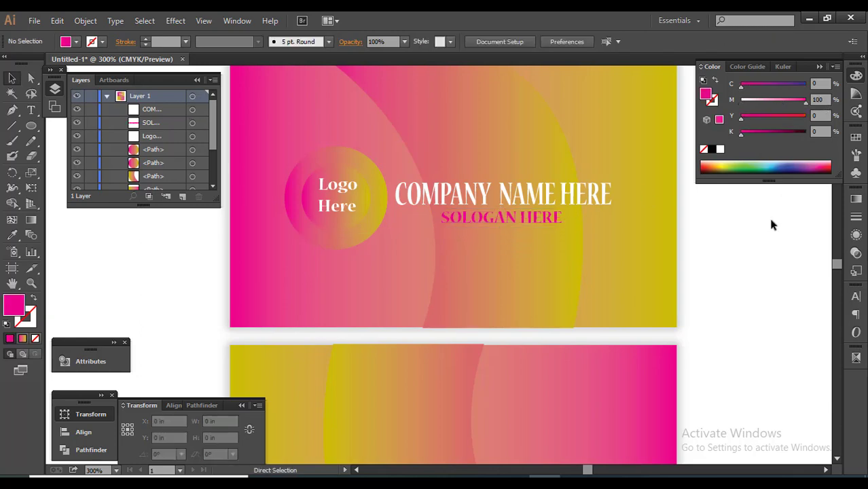
drag(780, 84, 809, 85)
click(705, 325)
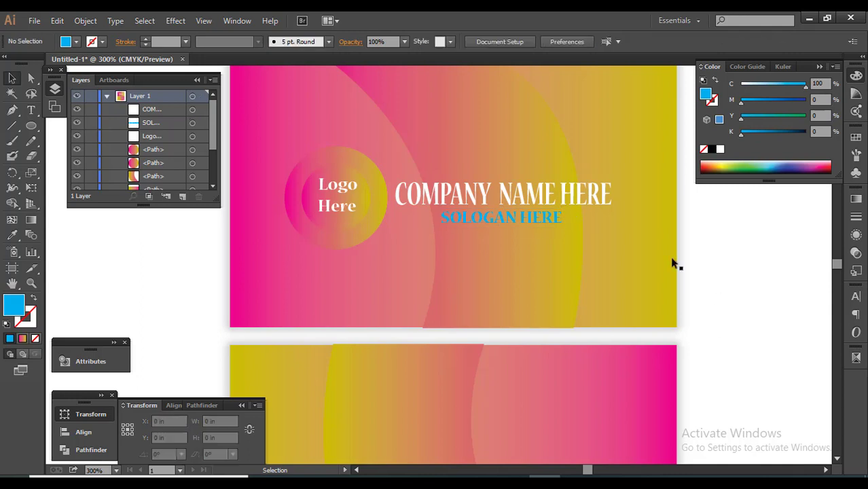
click(549, 224)
drag(741, 100, 815, 101)
click(748, 264)
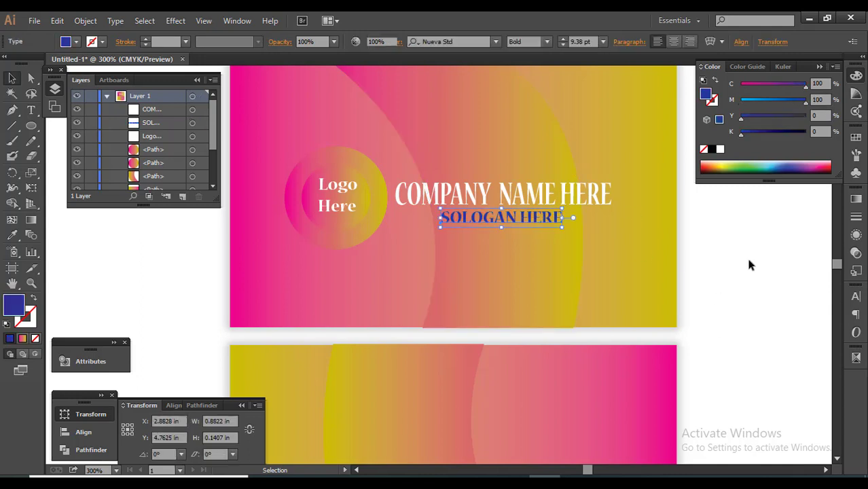
click(547, 222)
drag(806, 102, 741, 102)
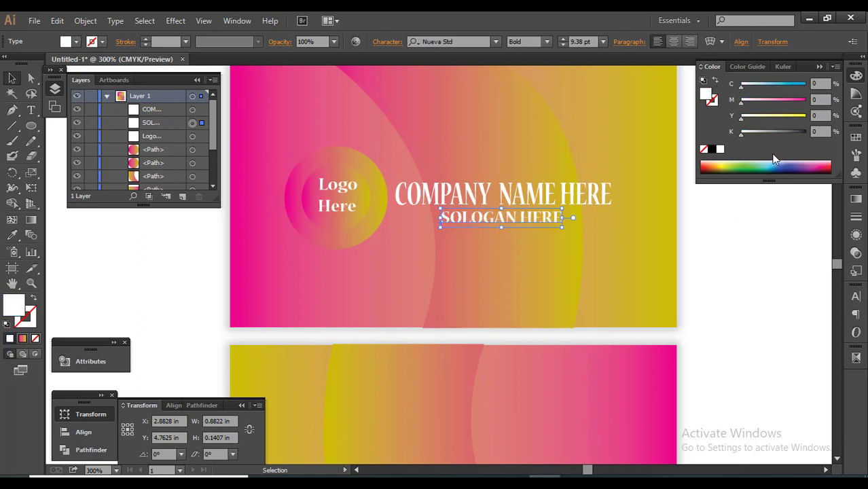
drag(742, 117, 806, 117)
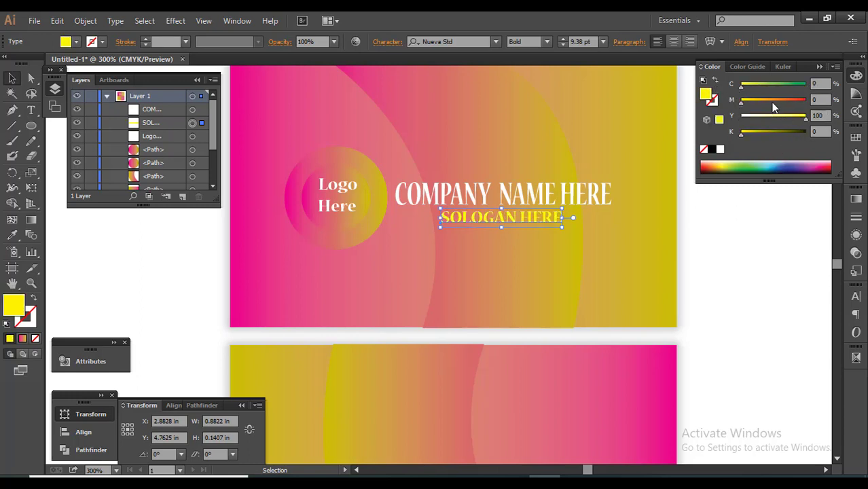
click(772, 101)
drag(772, 100, 707, 106)
Copy the company name onto the back card and change it to YOUR NAME HERE
click(766, 305)
scroll(762, 309, down, 1)
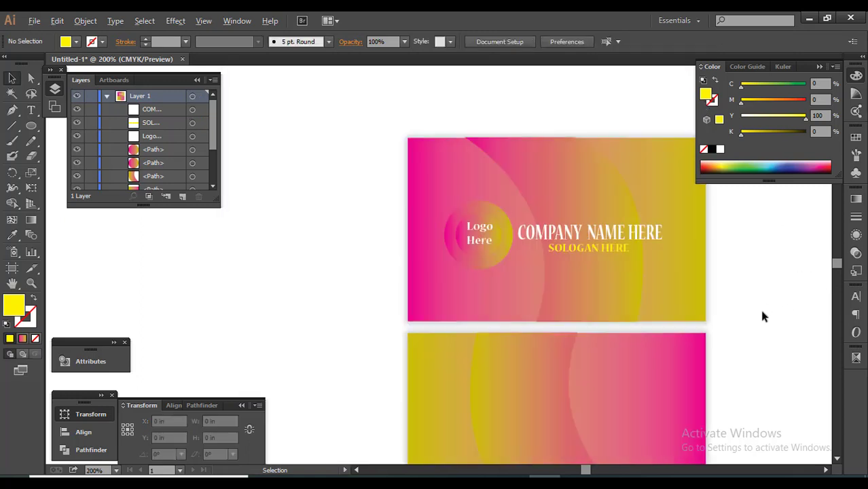
mouse_move(759, 307)
mouse_down()
mouse_move(638, 261)
mouse_move(601, 270)
mouse_up()
alt+drag(514, 179, 550, 304)
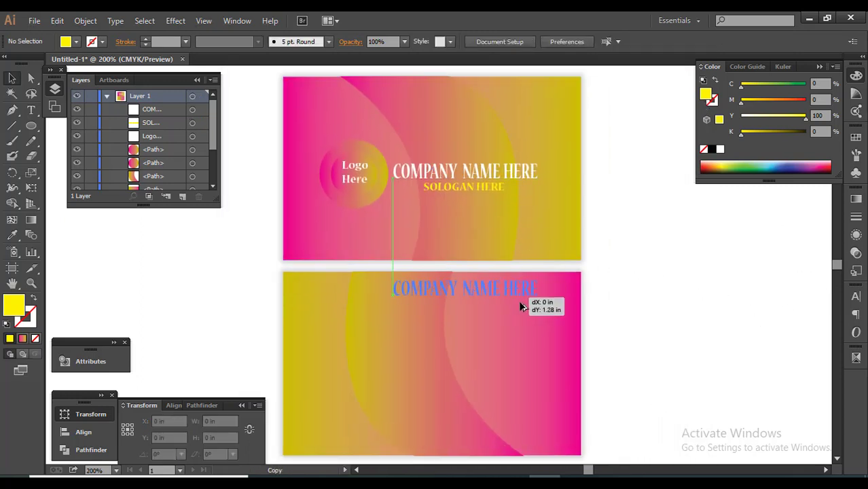
scroll(508, 303, up, 1)
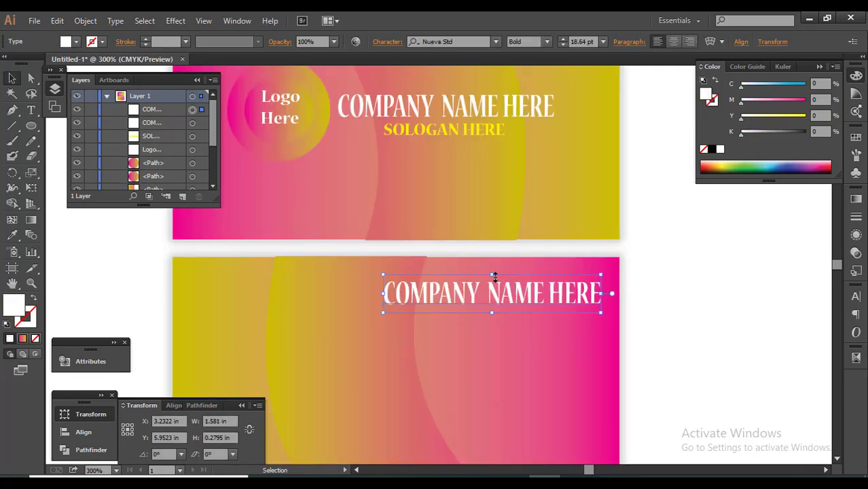
drag(494, 276, 494, 286)
double_click(484, 293)
key(ctrl+a)
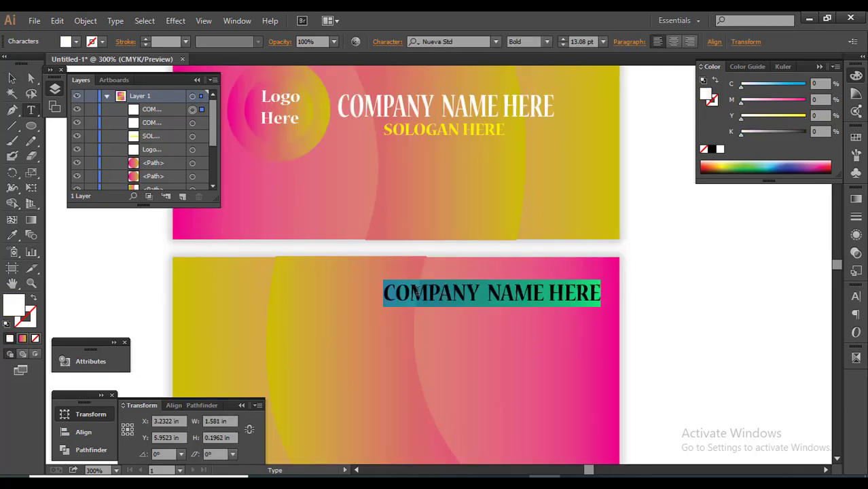
text(S)
key(ctrl+z)
drag(474, 296, 353, 294)
text(Y)
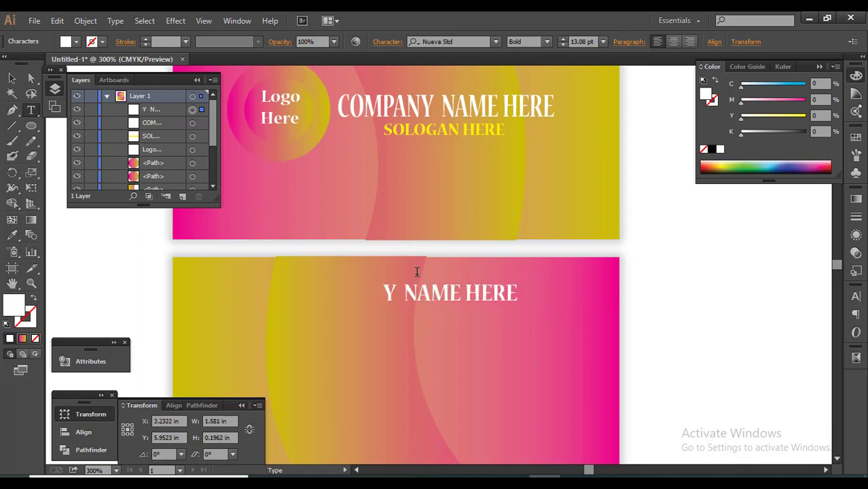
text(OUR)
key(Escape)
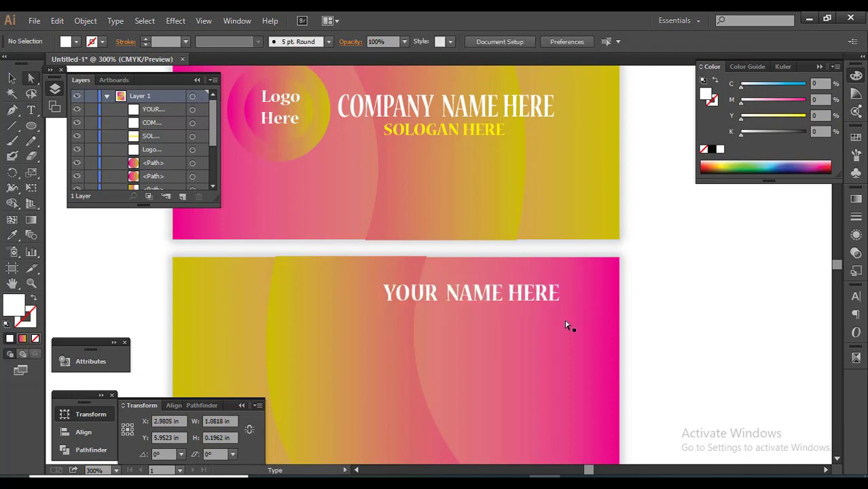
drag(534, 293, 565, 291)
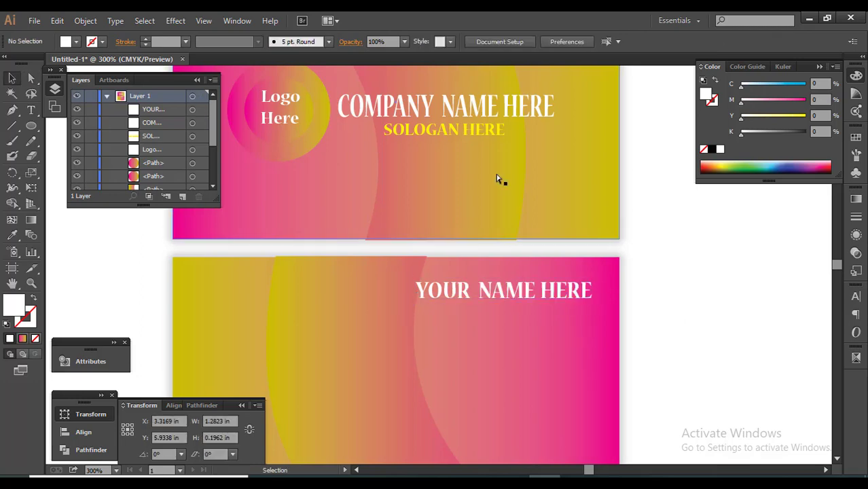
Copy the yellow SOLOGAN HERE line beneath it and shrink it slightly
drag(475, 131, 542, 315)
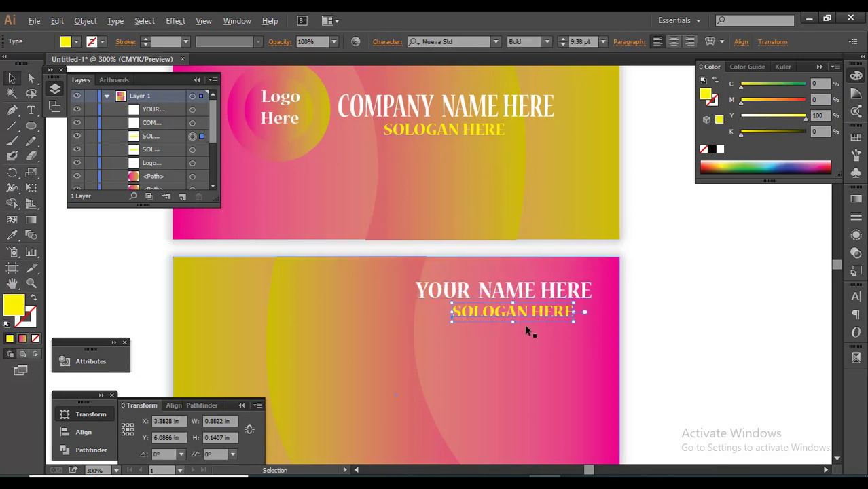
scroll(525, 325, up, 2)
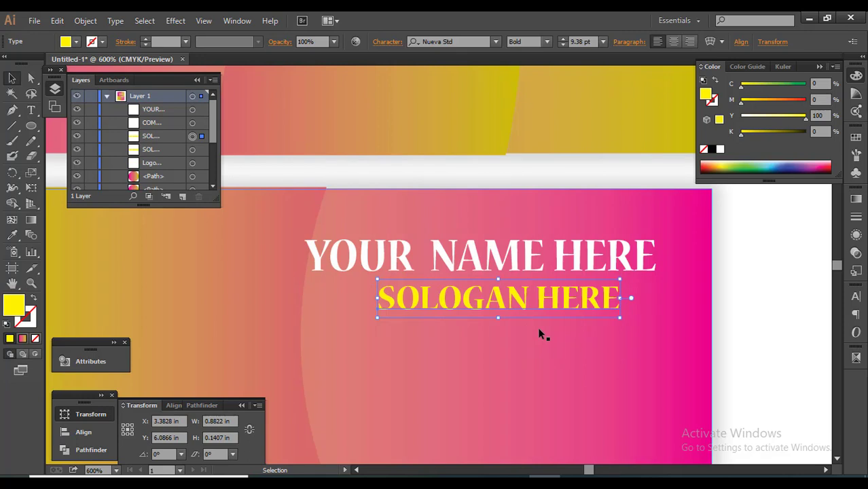
drag(377, 320, 389, 314)
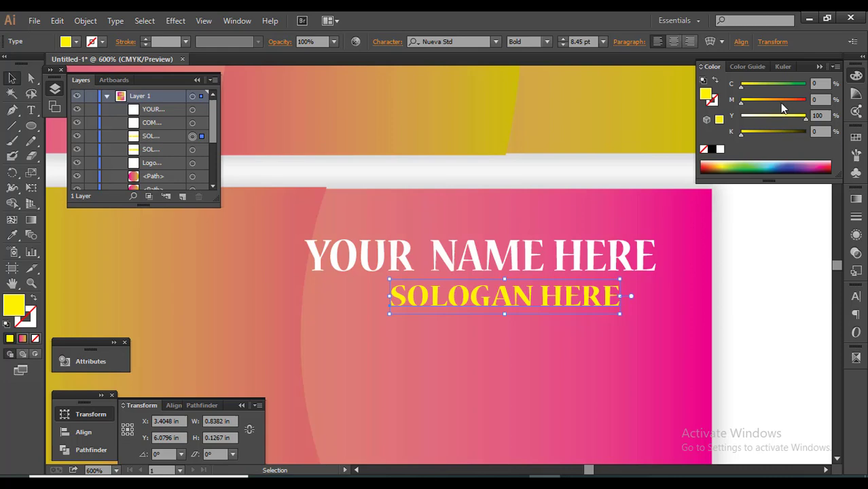
click(764, 229)
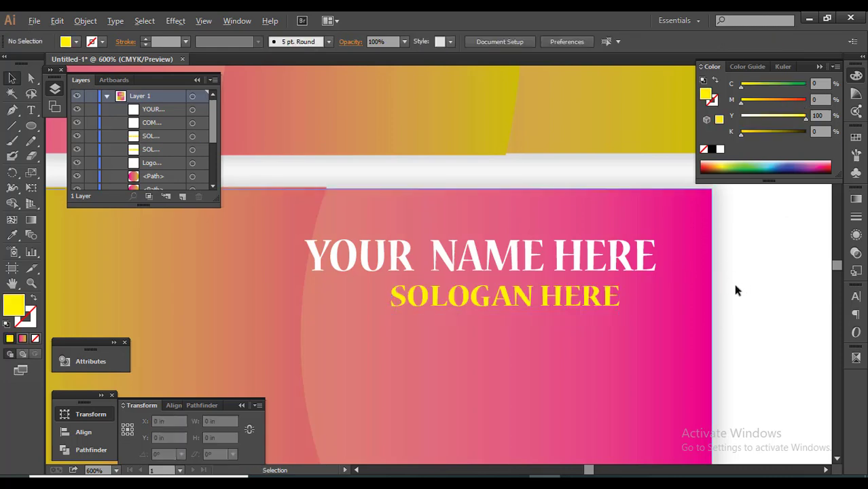
key(ctrl+minus)
key(ctrl+minus)
drag(738, 300, 673, 267)
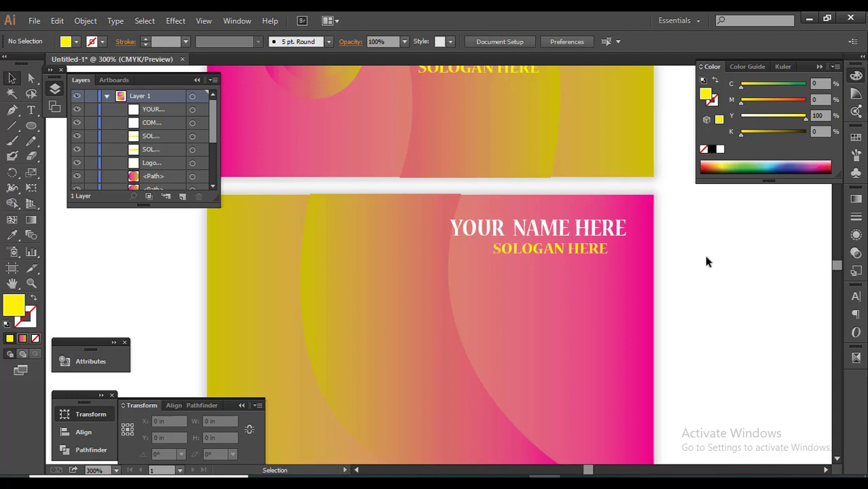
Replace the word SOLOGAN with DESIGNATION on the back card's slogan line
scroll(528, 293, down, 2)
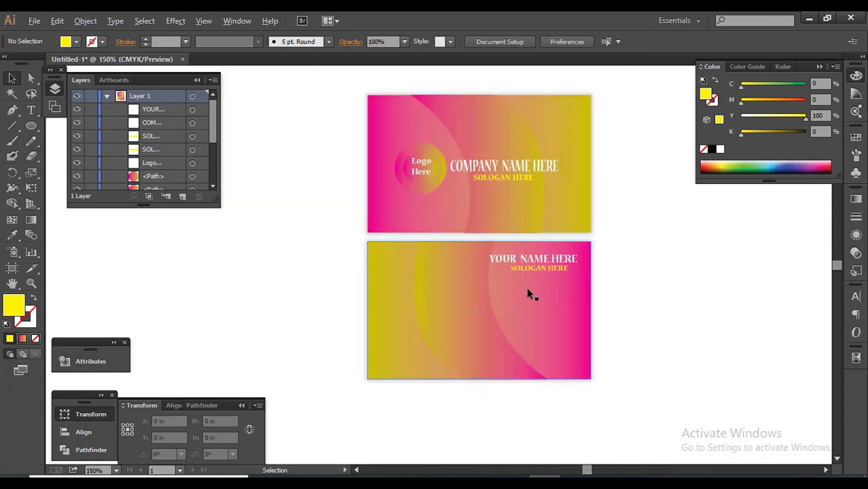
scroll(593, 305, up, 1)
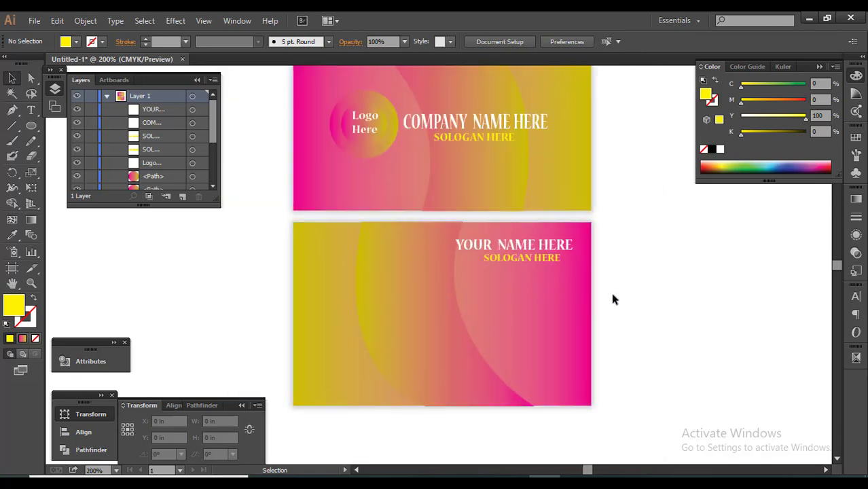
scroll(504, 246, up, 1)
double_click(543, 268)
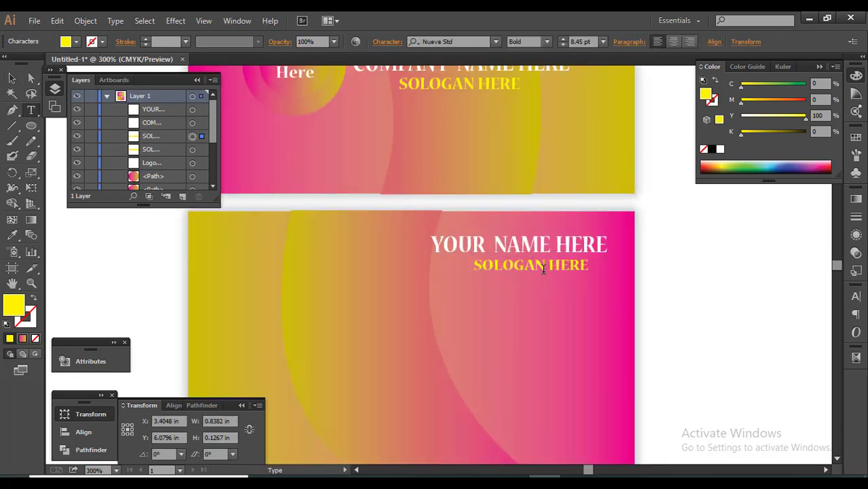
drag(544, 269, 468, 268)
text(DES)
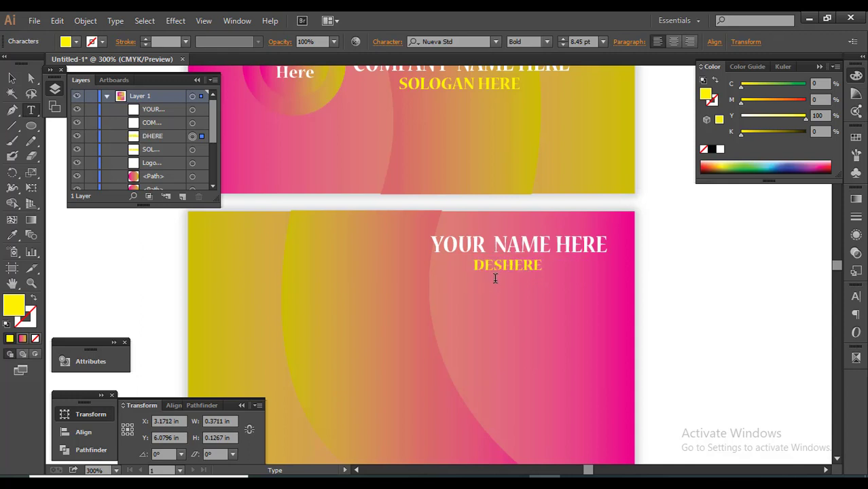
text(IGNATION)
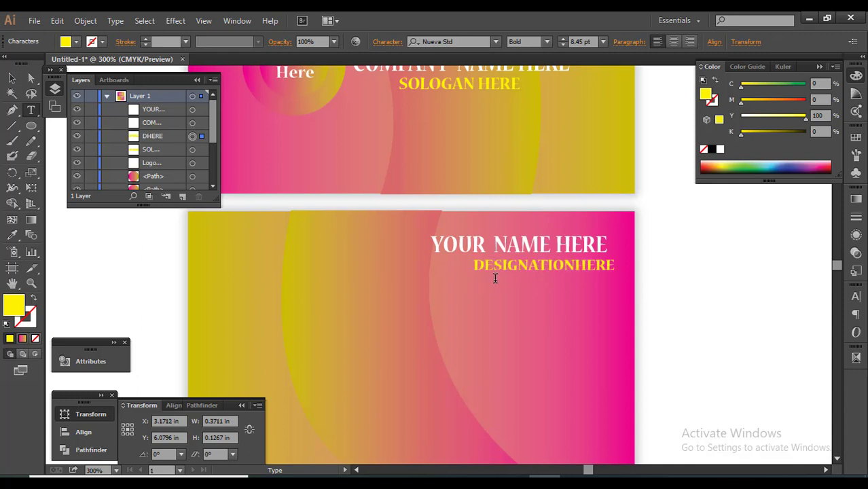
key(Escape)
click(671, 300)
Scale DESIGNATION HERE down slightly, trying green but reverting to yellow
scroll(616, 271, up, 1)
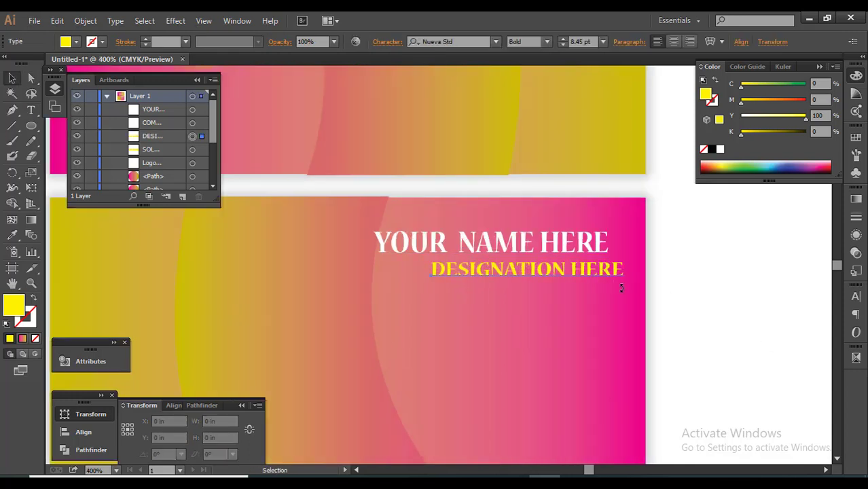
click(621, 277)
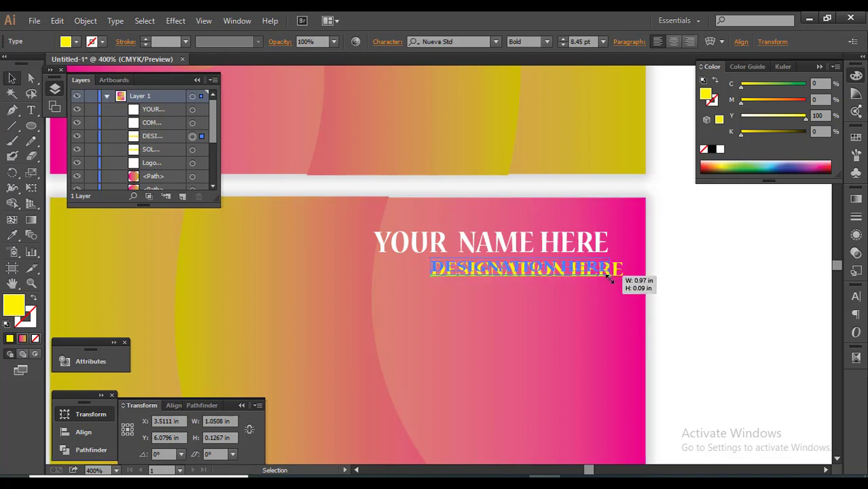
drag(624, 281, 610, 275)
click(778, 86)
click(712, 275)
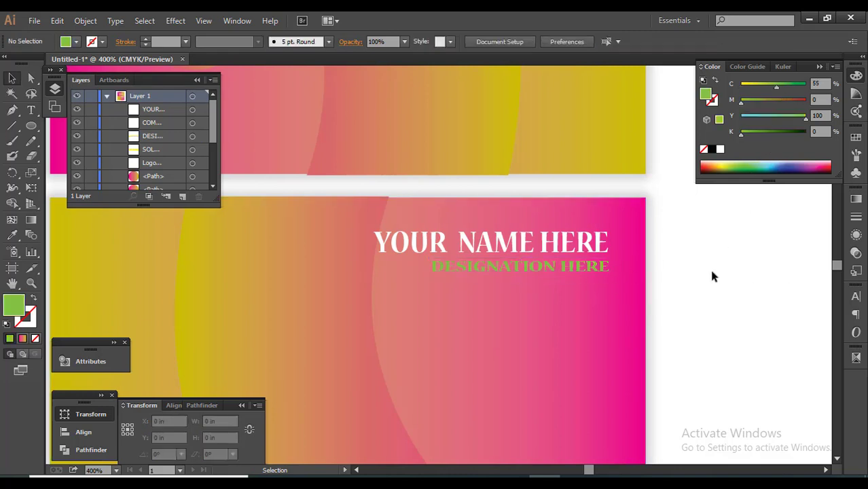
key(ctrl+z)
scroll(710, 263, down, 1)
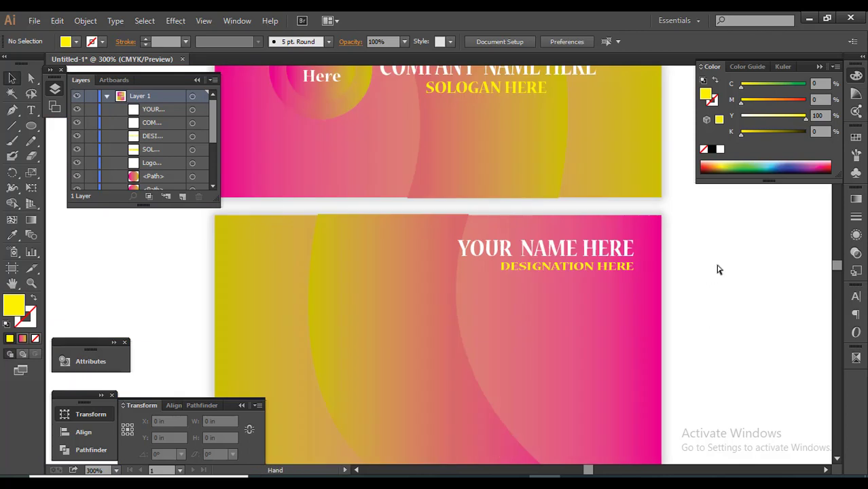
scroll(674, 250, down, 1)
mouse_move(682, 256)
mouse_down()
mouse_move(626, 264)
mouse_move(640, 289)
mouse_move(622, 283)
mouse_up()
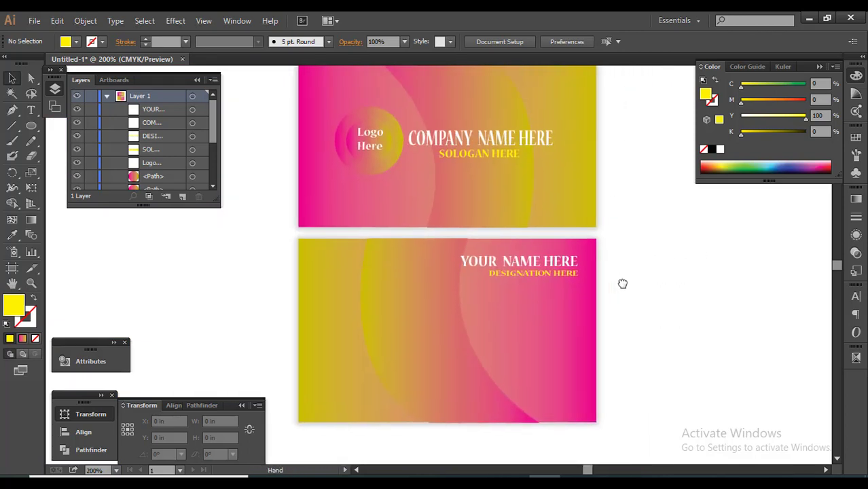
Take the QR code and contact icons from VISITING-CARD-IIIIII.pdf, closing it without saving
click(34, 21)
mouse_move(75, 78)
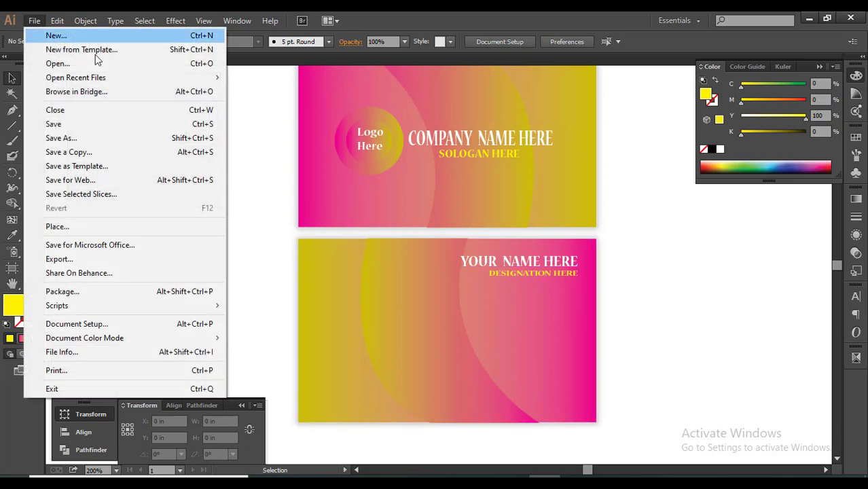
click(292, 92)
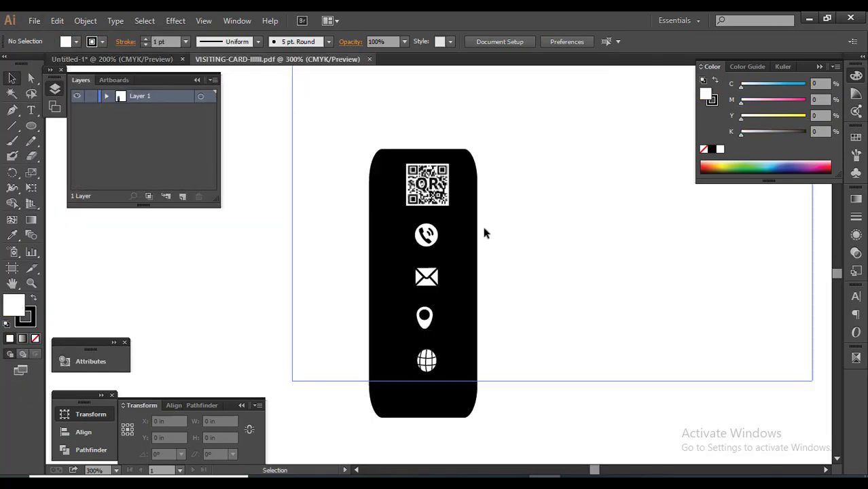
drag(498, 403, 381, 163)
key(Delete)
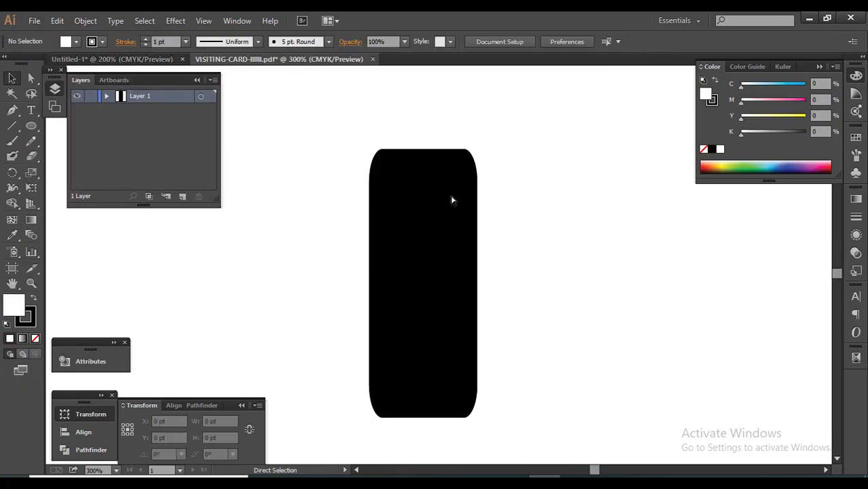
key(ctrl+w)
click(515, 267)
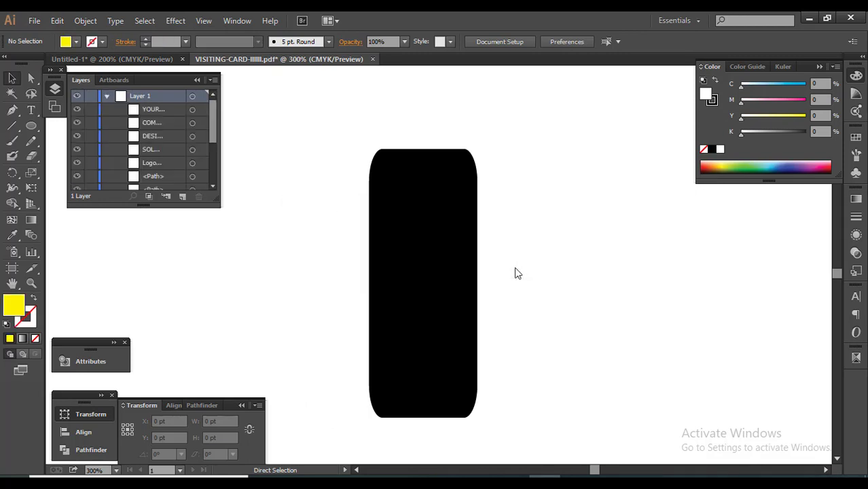
Paste the QR code and icons onto the back card, arranging the icons in two columns
scroll(564, 333, down, 2)
key(ctrl+v)
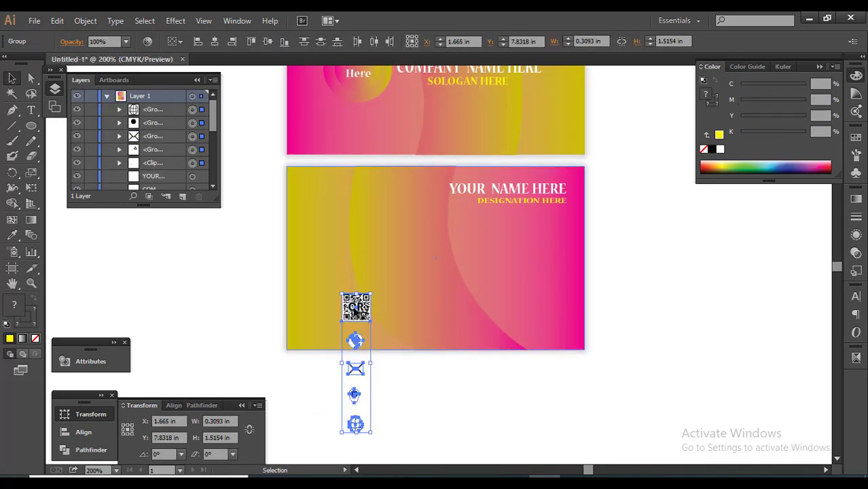
drag(360, 318, 330, 213)
click(414, 292)
drag(533, 401, 377, 301)
mouse_move(382, 374)
mouse_down()
mouse_move(327, 249)
mouse_move(398, 238)
mouse_up()
drag(420, 332, 391, 291)
drag(391, 290, 332, 254)
mouse_move(426, 326)
mouse_down()
mouse_move(381, 235)
mouse_move(445, 256)
mouse_up()
click(422, 279)
Place a copy of DESIGNATION HERE beside the pin icon
scroll(422, 278, up, 1)
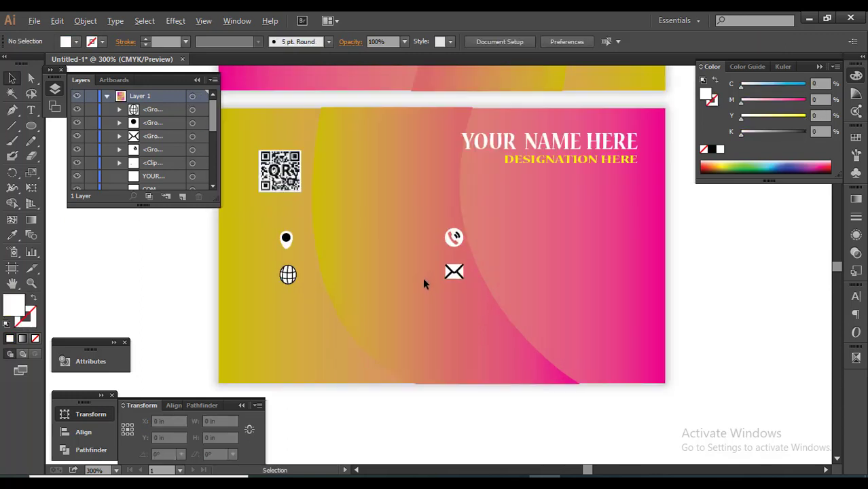
key(a)
drag(579, 189, 372, 268)
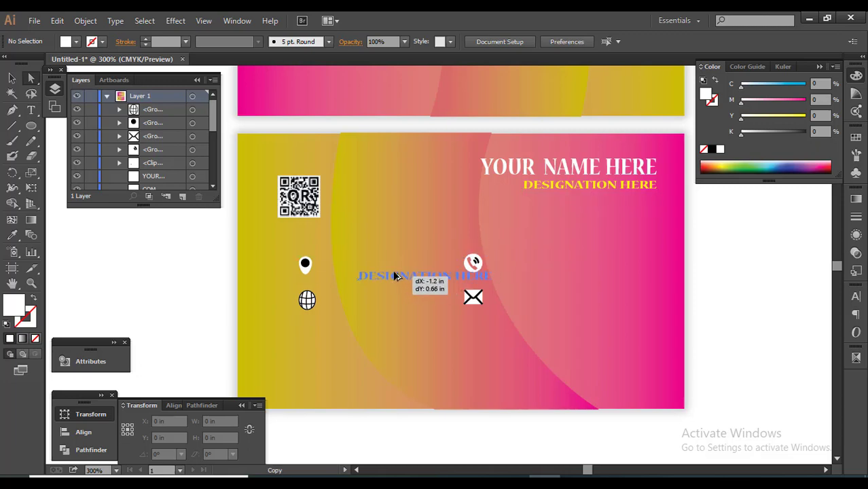
scroll(372, 272, up, 2)
Retype the copied text as a +0000 phone-number placeholder, enlarged beside the phone icon
key(v)
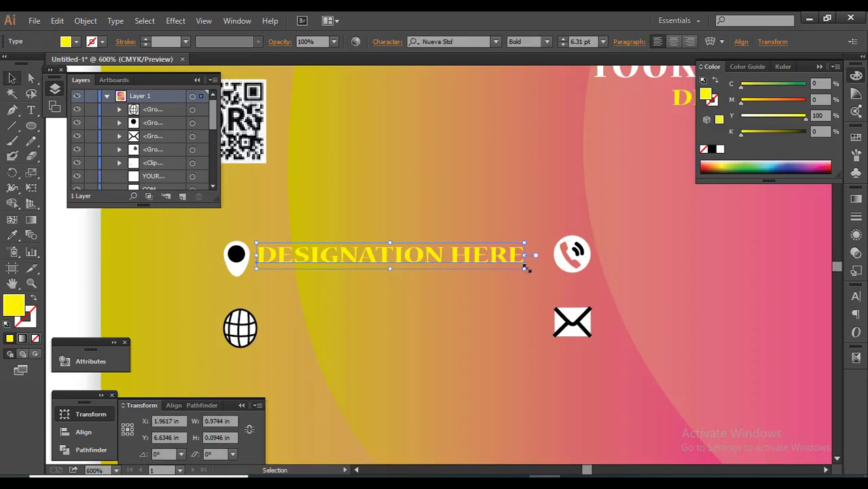
drag(526, 269, 467, 269)
double_click(446, 256)
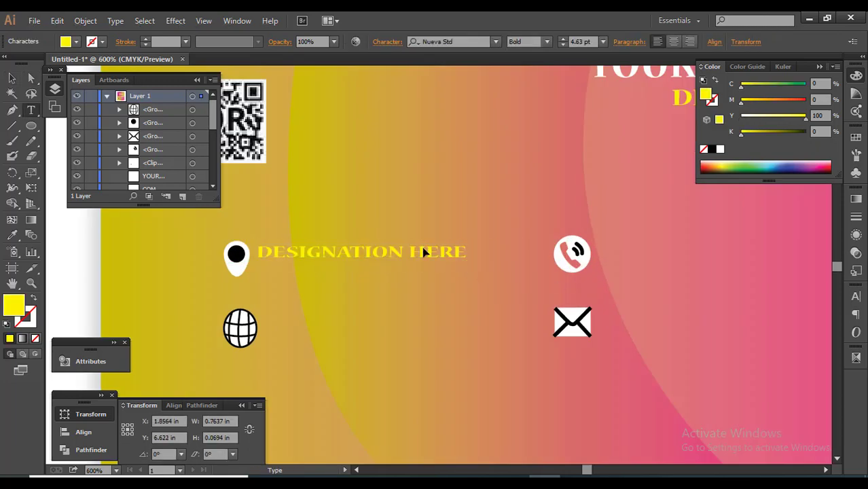
key(ctrl+a)
text(+000)
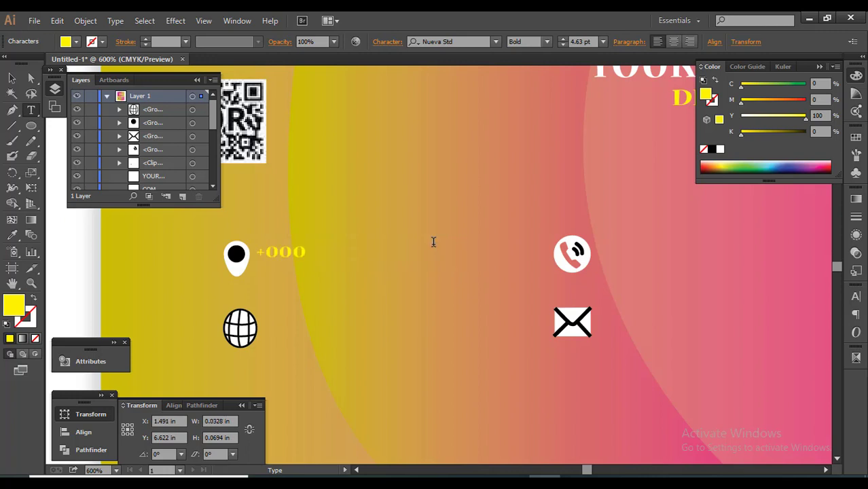
text(0XXXXXXXXXXXXXXXX)
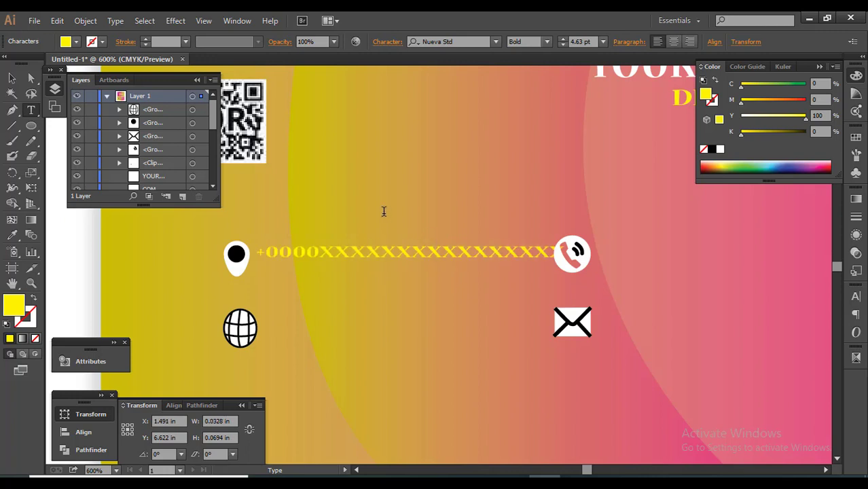
key(BackSpace)
key(BackSpace)
key(Escape)
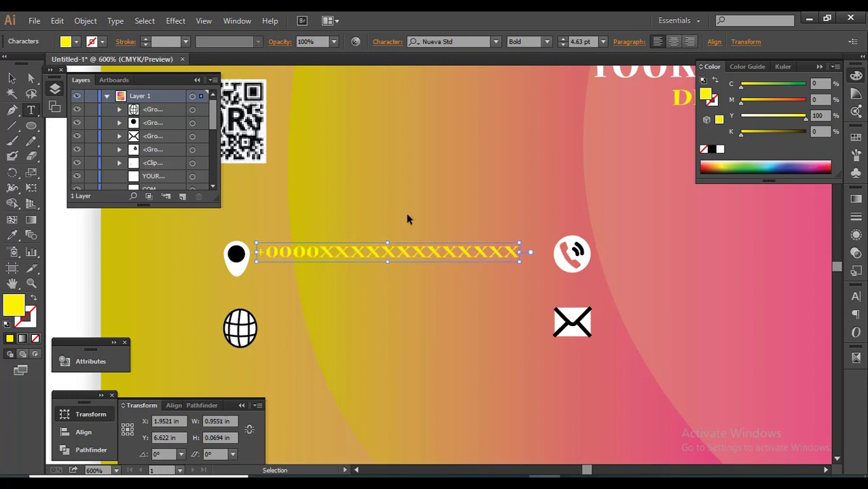
key(ctrl+shift+a)
key(ctrl+minus)
mouse_move(408, 237)
mouse_down()
mouse_move(389, 251)
mouse_move(614, 256)
mouse_up()
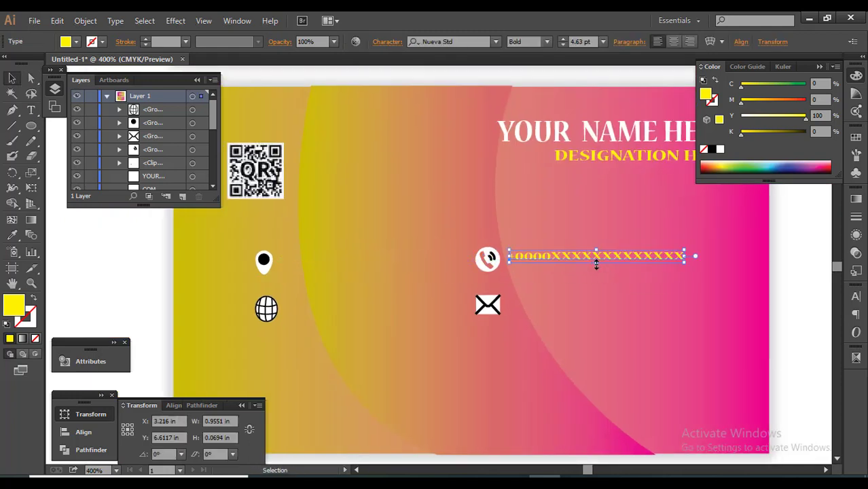
mouse_move(596, 260)
mouse_down()
mouse_move(595, 276)
mouse_move(513, 257)
mouse_up()
Copy the phone line down to the envelope row, replacing +0000 with Email
key(ctrl+plus)
drag(508, 221, 522, 289)
key(t)
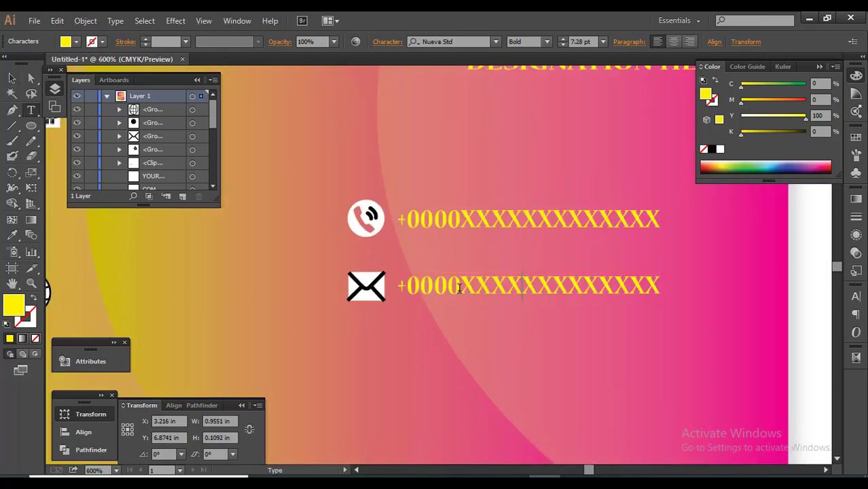
drag(459, 288, 394, 292)
text(Ema)
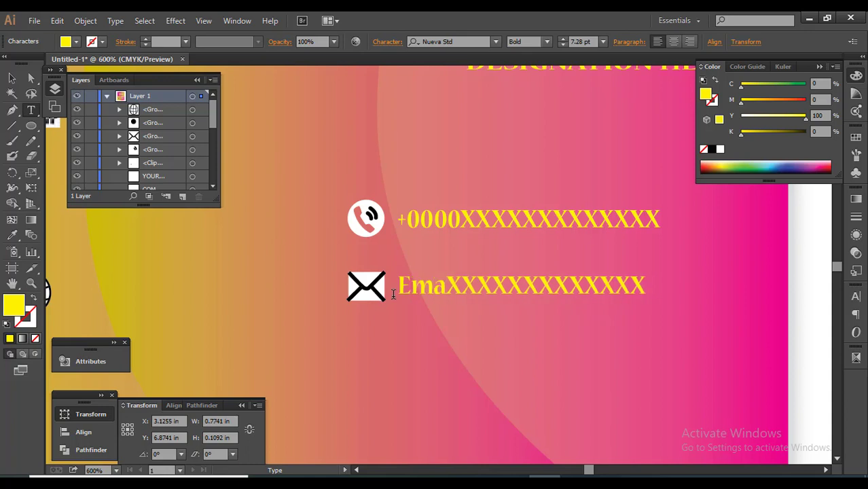
text(il.)
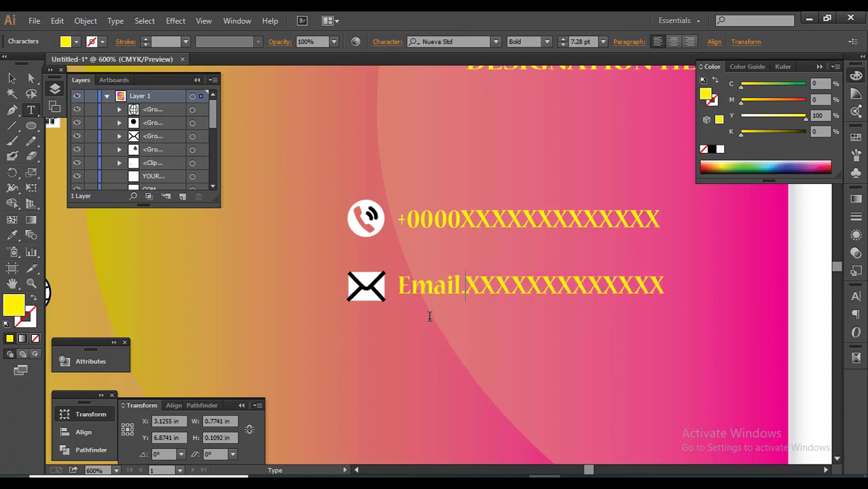
key(Escape)
scroll(509, 345, down, 1)
Copy the phone and email lines to the left, retyping the phone copy as Add
scroll(563, 294, left, 2)
key(v)
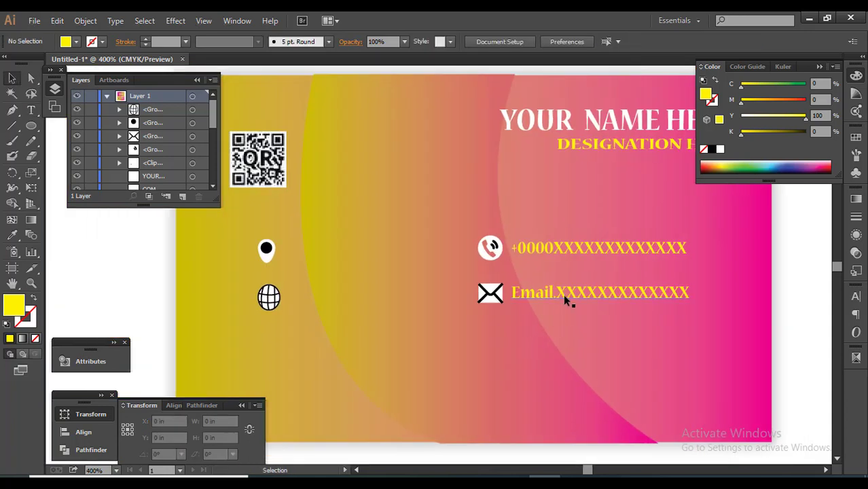
click(563, 294)
shift+click(561, 247)
mouse_move(561, 247)
mouse_down()
mouse_move(338, 267)
mouse_move(311, 283)
mouse_move(342, 263)
mouse_move(308, 254)
mouse_up()
click(313, 340)
scroll(312, 340, up, 1)
scroll(351, 306, up, 1)
double_click(364, 258)
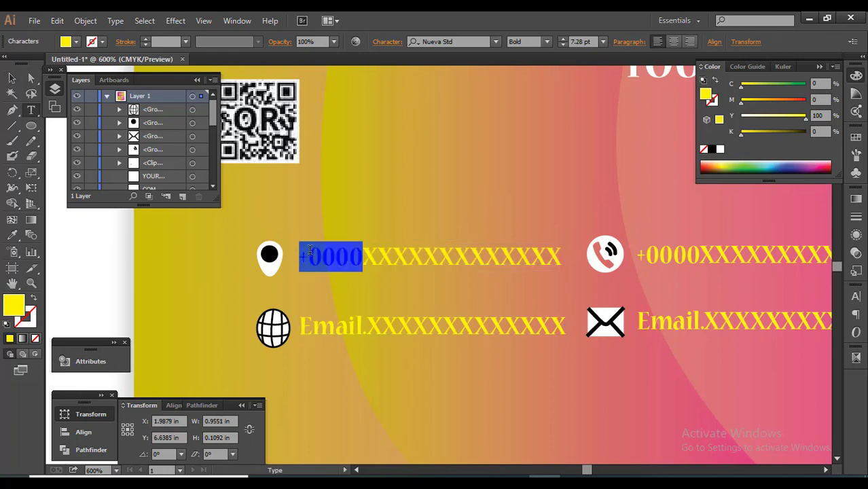
text(Add.)
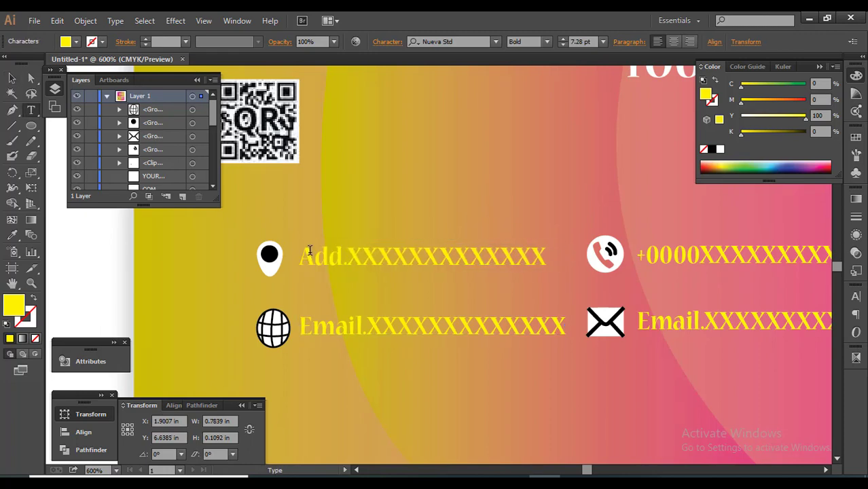
drag(368, 334, 296, 331)
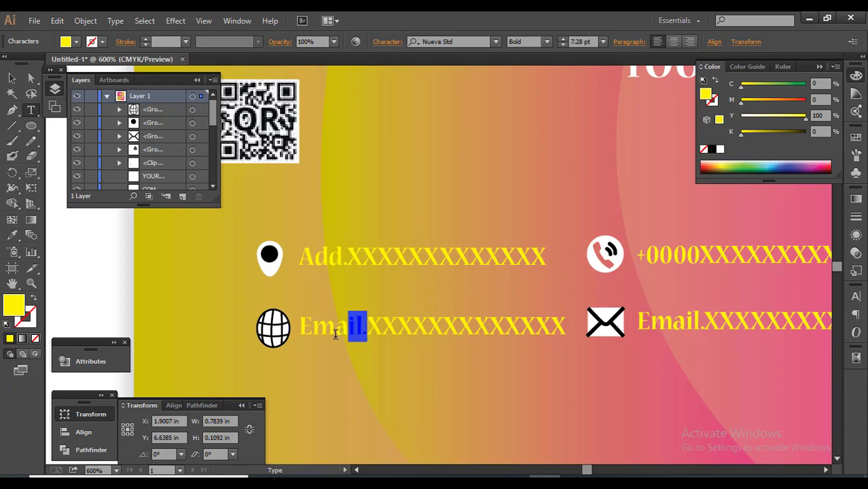
text(ww)
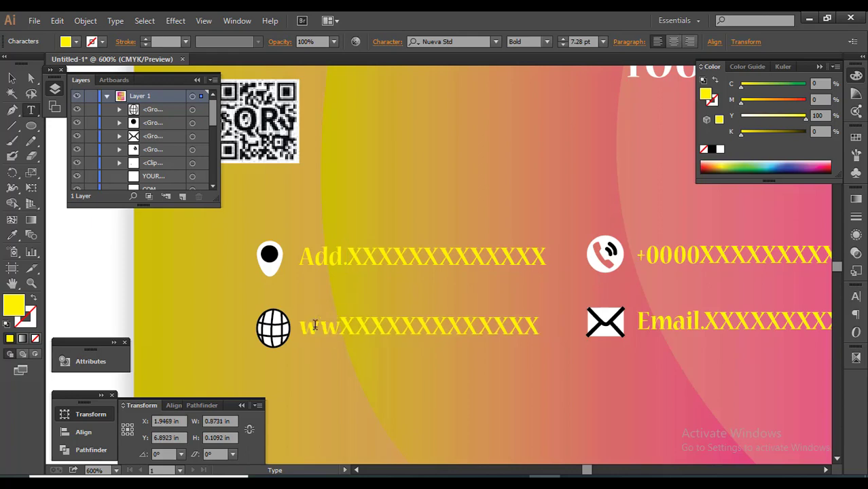
key(BackSpace)
key(BackSpace)
text(WW)
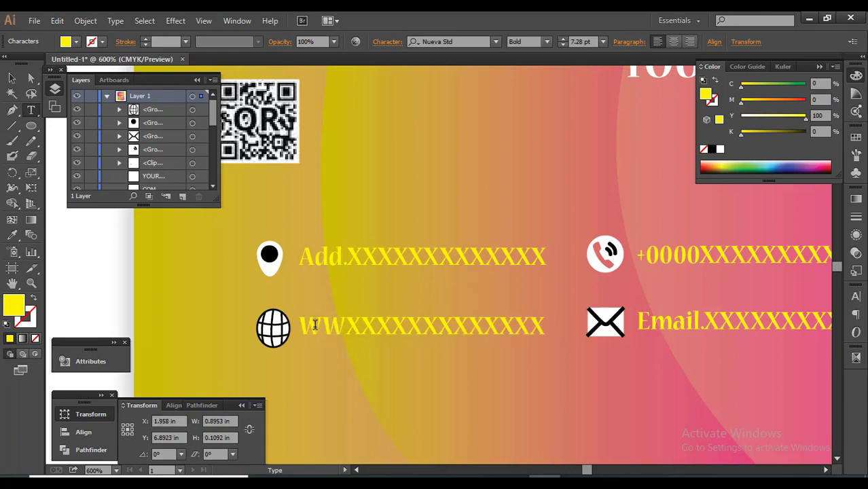
text(W.)
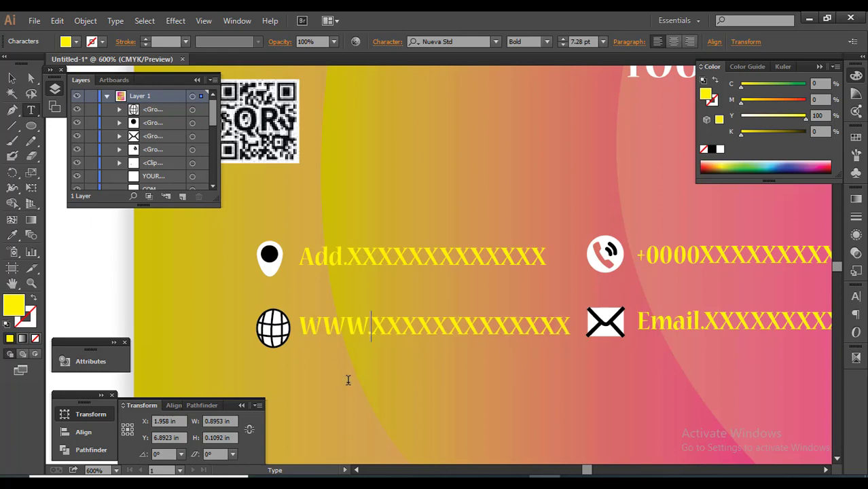
key(Escape)
key(v)
click(420, 333)
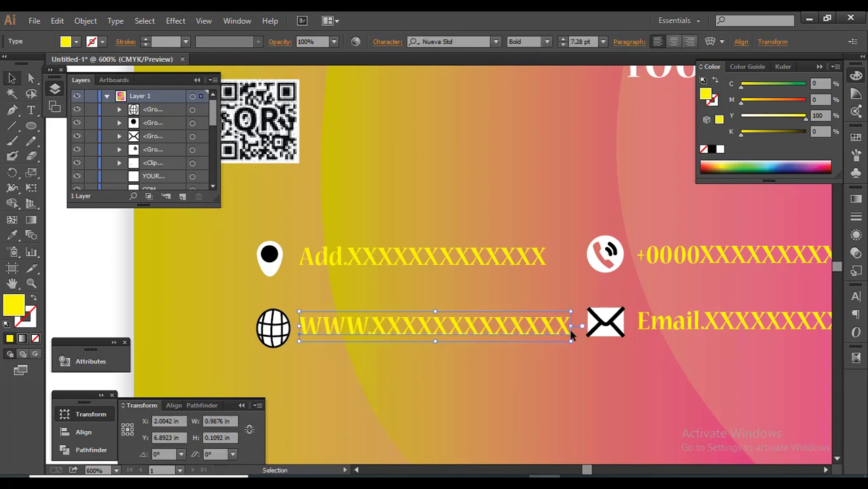
drag(574, 327, 557, 359)
click(557, 359)
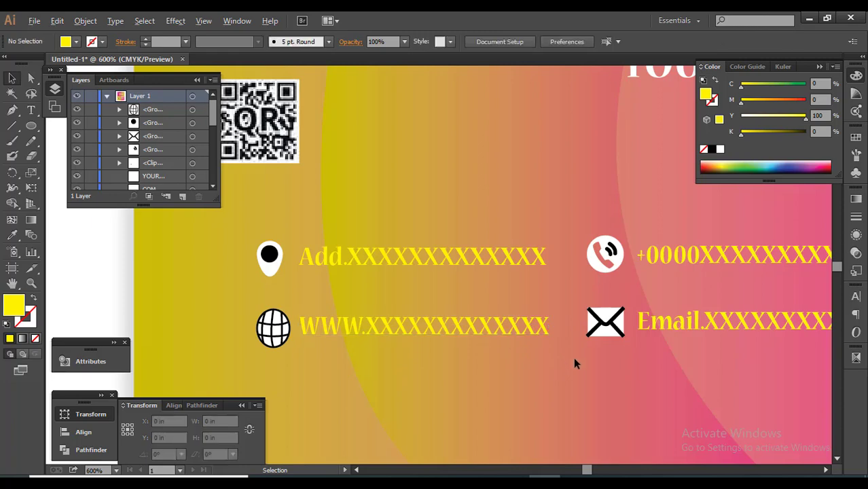
key(ctrl+minus)
mouse_move(633, 367)
mouse_down()
mouse_move(469, 347)
mouse_move(349, 304)
mouse_move(381, 316)
mouse_up()
key(ctrl+minus)
Duplicate the front and back cards to the right, giving four cards, and center the view
click(608, 331)
key(ctrl+minus)
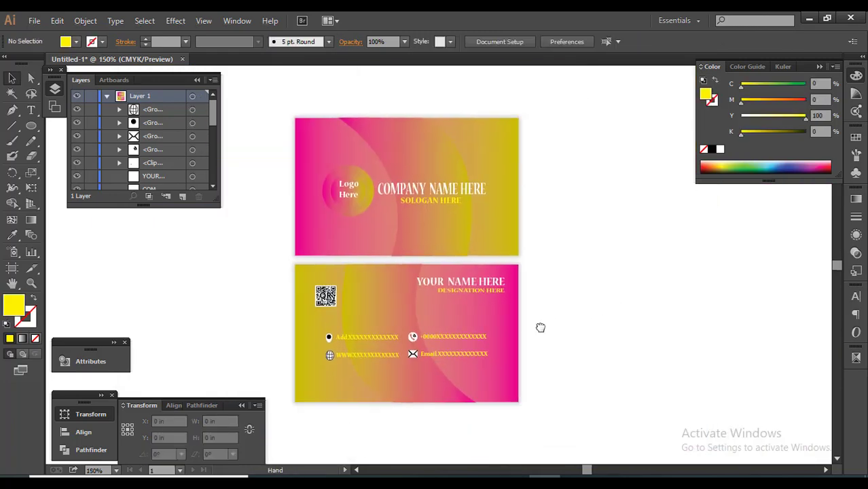
key(Tab)
key(Tab)
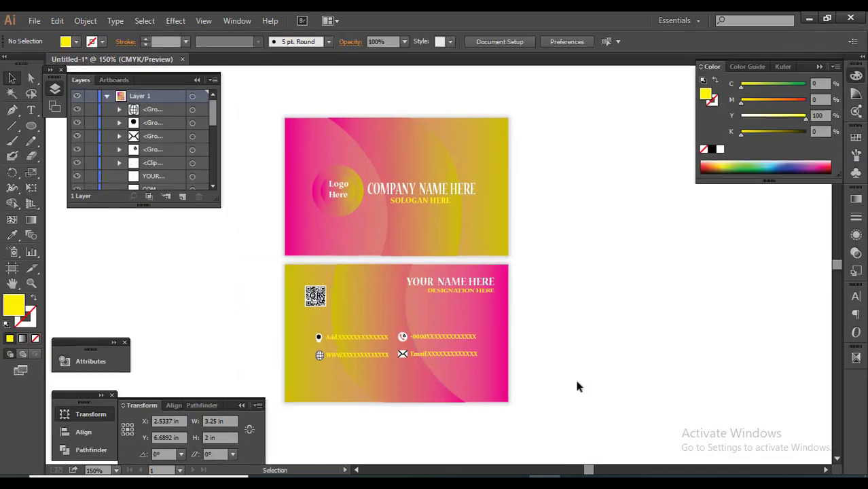
mouse_move(578, 396)
mouse_down()
mouse_move(286, 197)
mouse_move(540, 227)
mouse_up()
scroll(737, 329, right, 2)
click(737, 330)
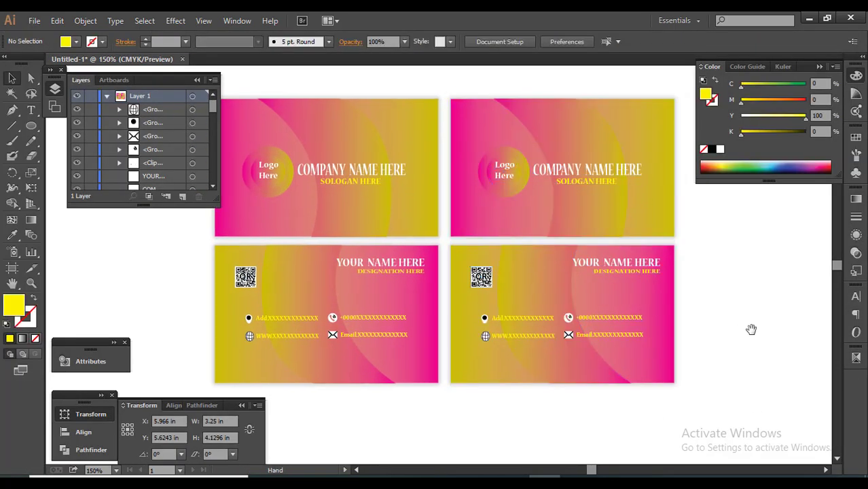
drag(752, 330, 763, 327)
Change the starting gradient stop of the lower-right card's curved shape to cyan
key(a)
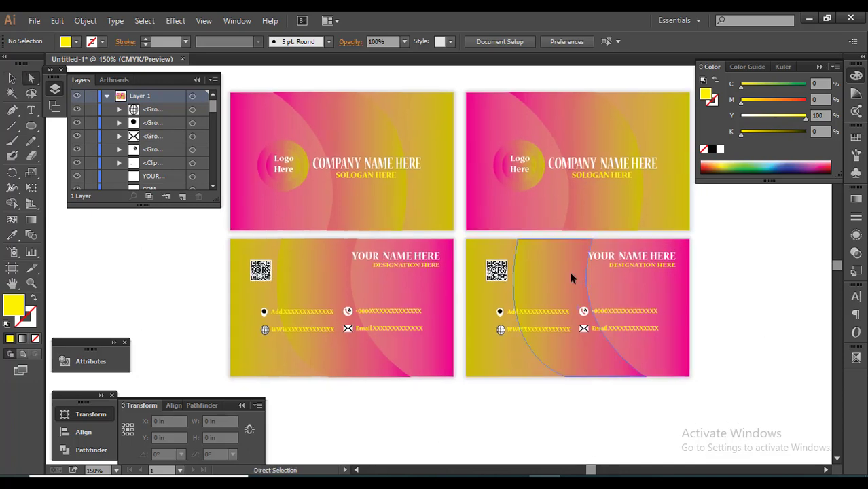
click(569, 271)
click(691, 303)
click(571, 286)
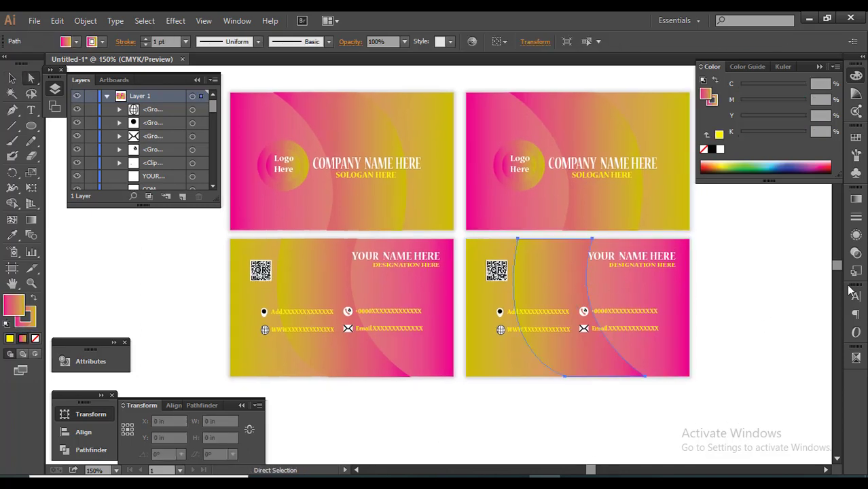
click(856, 199)
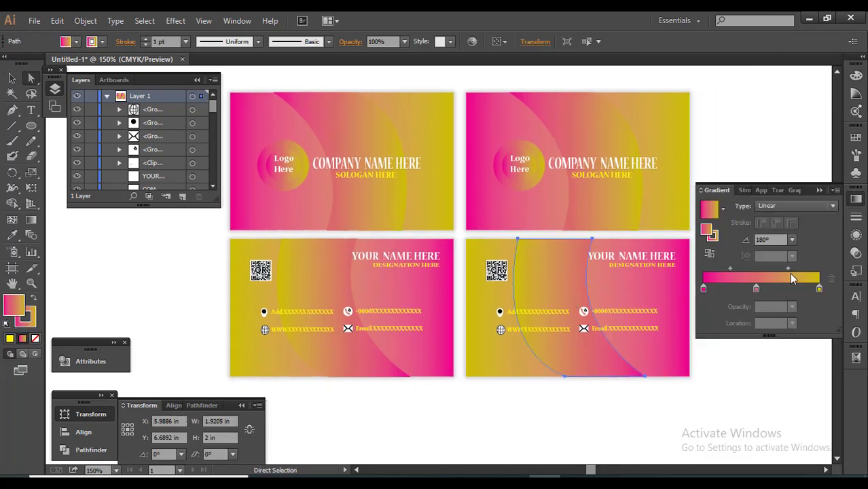
double_click(704, 290)
click(745, 338)
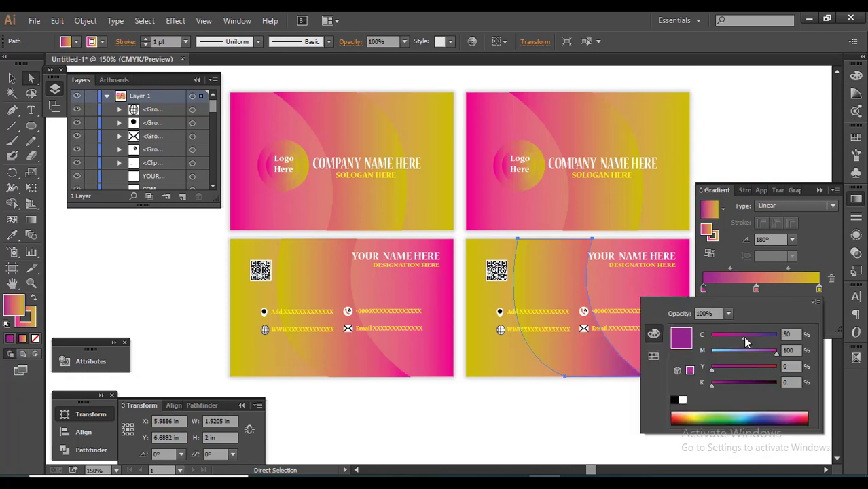
mouse_move(746, 338)
mouse_down()
mouse_move(776, 334)
mouse_move(712, 350)
mouse_up()
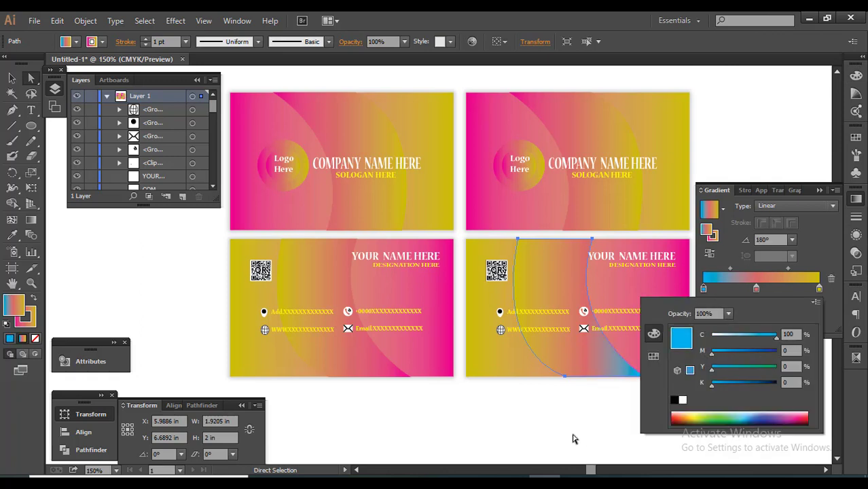
Change the lower-right card background's starting gradient stop to blue
click(659, 306)
click(704, 290)
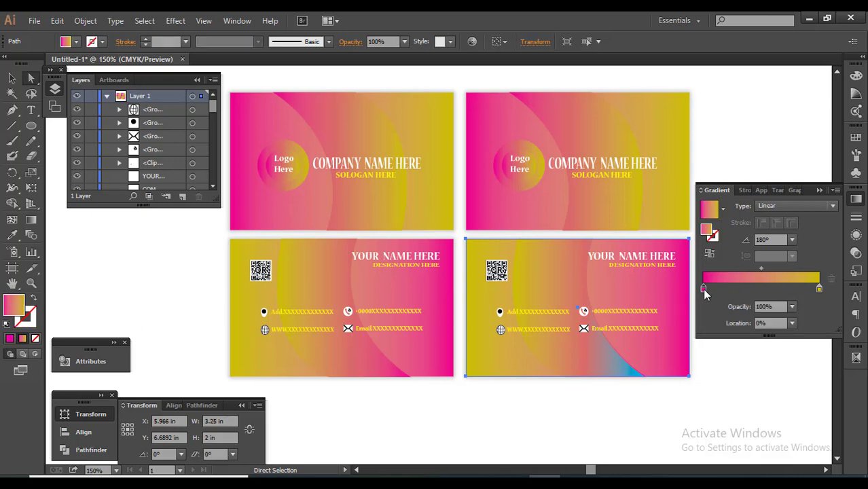
double_click(704, 290)
mouse_move(760, 335)
mouse_down()
mouse_move(777, 335)
mouse_move(739, 355)
mouse_up()
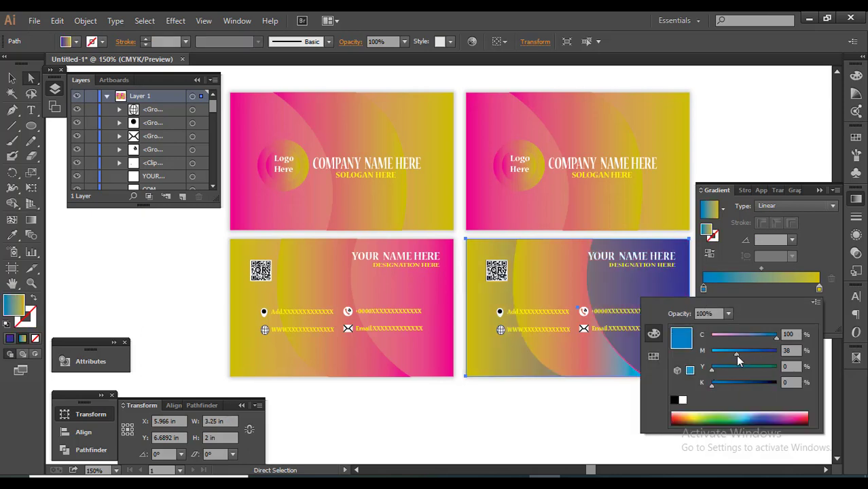
click(595, 374)
Copy the blue-yellow gradient onto the top-right card's background with the Eyedropper
click(651, 215)
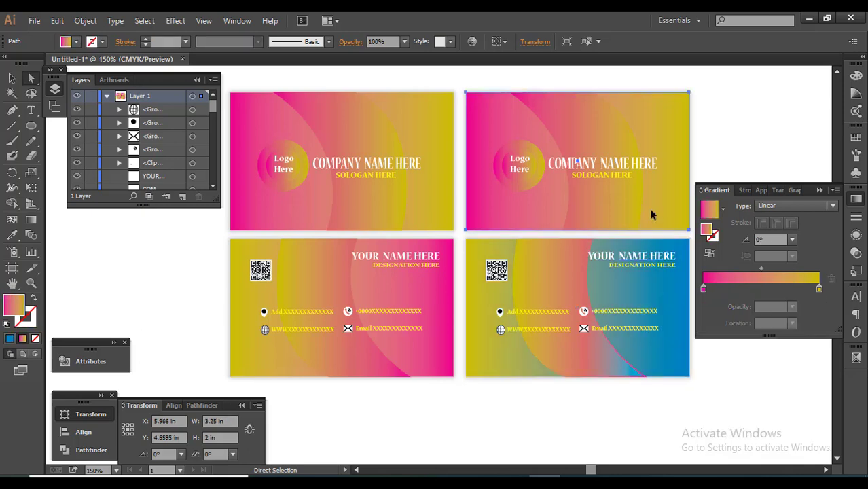
key(i)
click(544, 319)
key(v)
drag(761, 143, 704, 149)
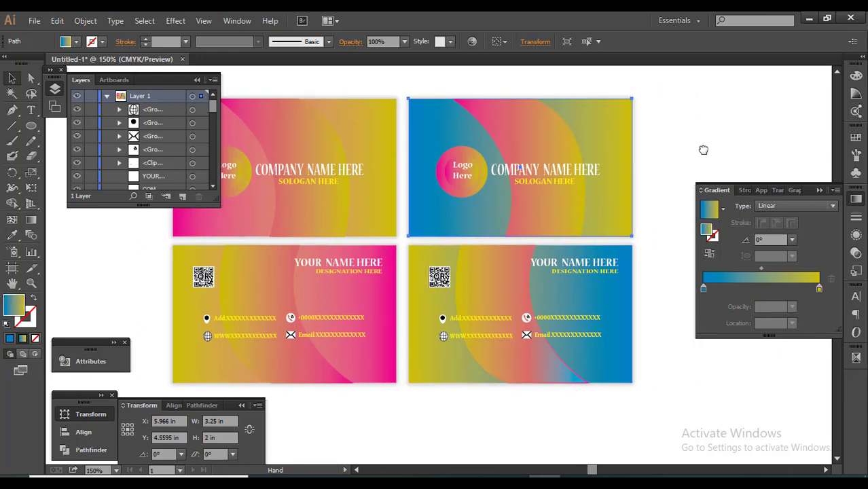
Copy the blue-pink-yellow gradient onto the top-right card's curve with the Eyedropper
click(703, 149)
click(563, 149)
key(i)
click(525, 254)
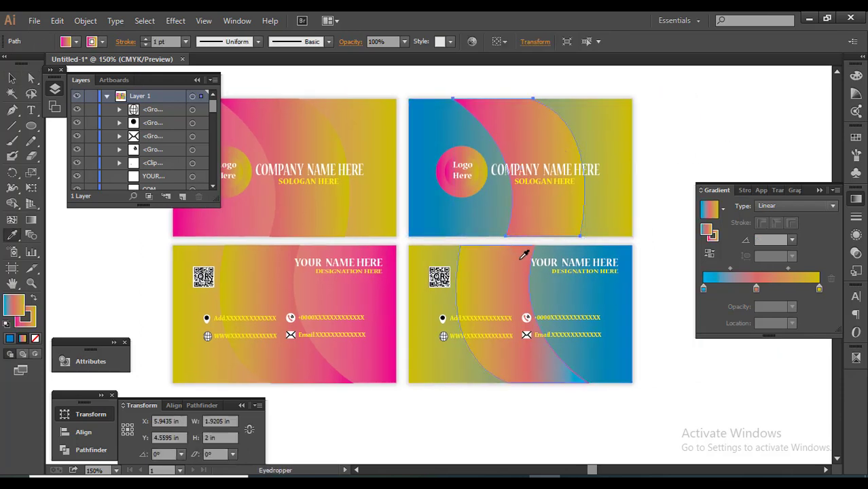
key(v)
click(682, 150)
Apply the pink-to-yellow gradient to both right-hand cards' curved shapes
key(Tab)
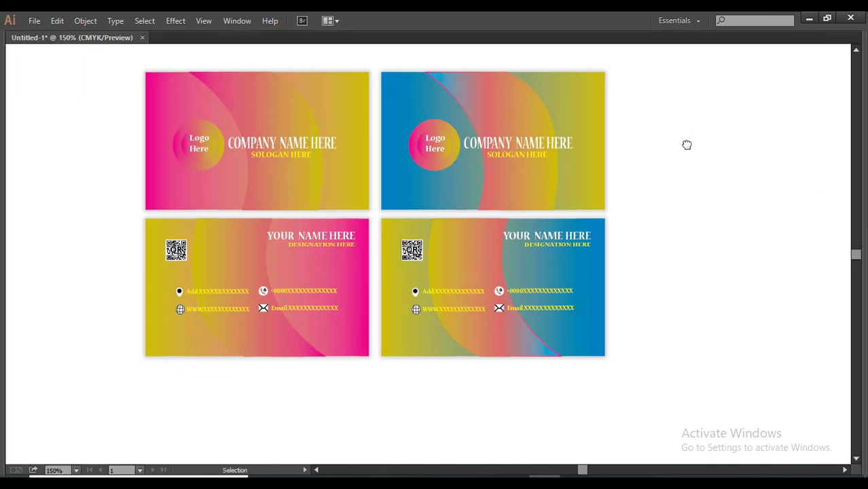
drag(686, 144, 739, 162)
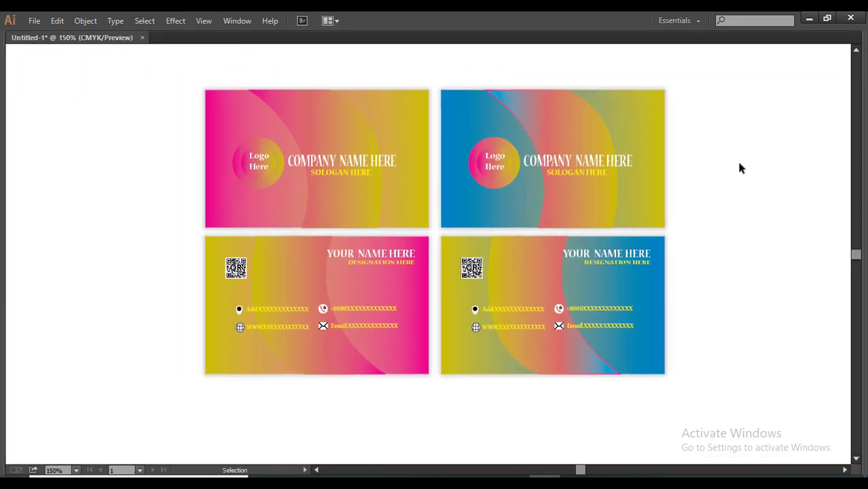
shift+click(591, 124)
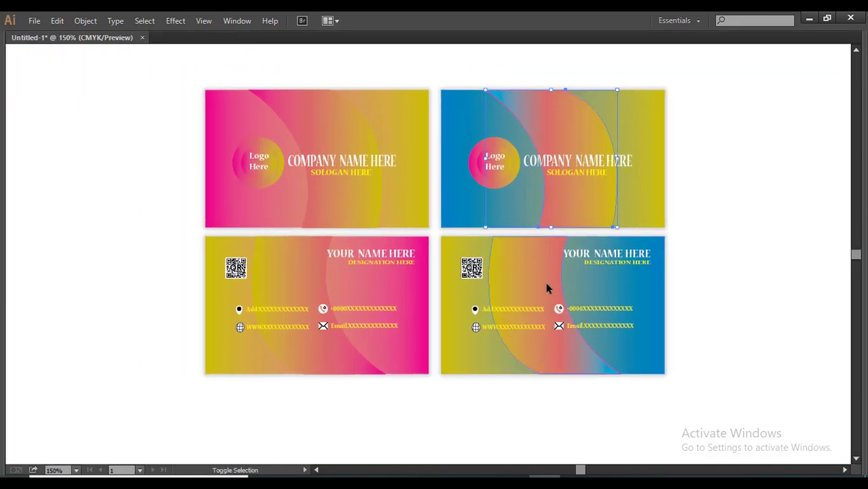
shift+click(547, 288)
key(Tab)
click(23, 337)
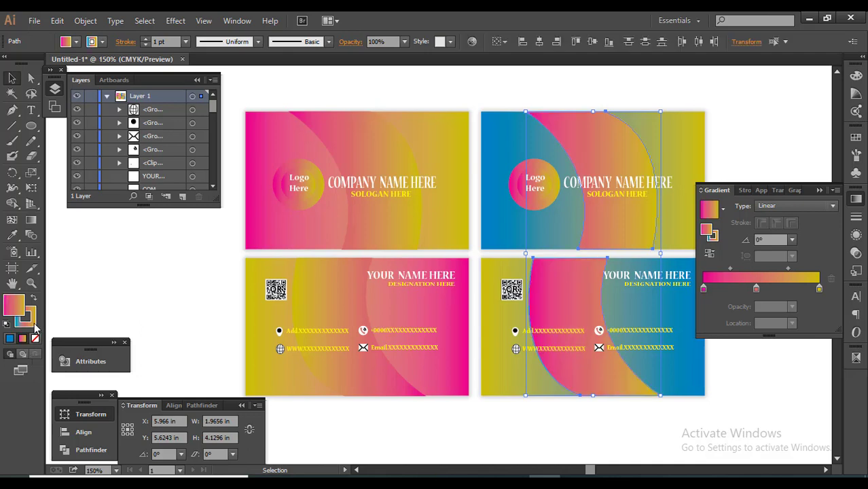
click(103, 295)
Preview the recoloured right-hand cards with all panels hidden
key(Tab)
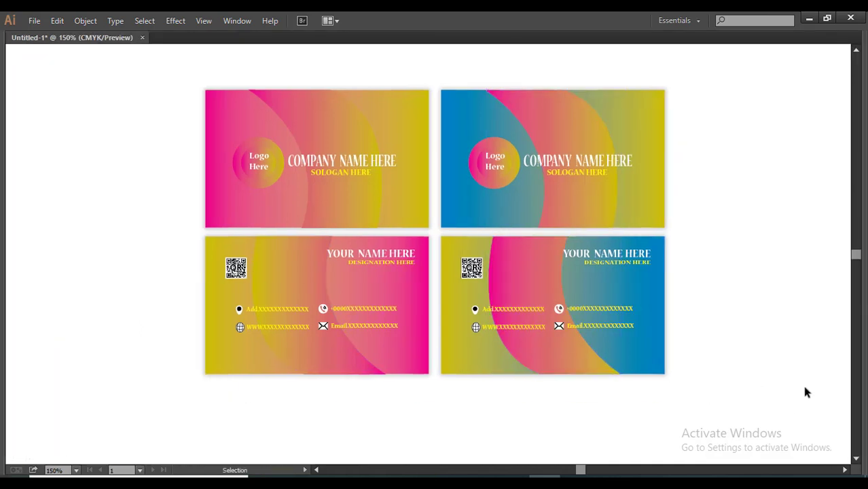
key(h)
mouse_move(728, 289)
mouse_down()
mouse_move(738, 290)
mouse_move(722, 294)
mouse_up()
key(Tab)
key(Tab)
key(v)
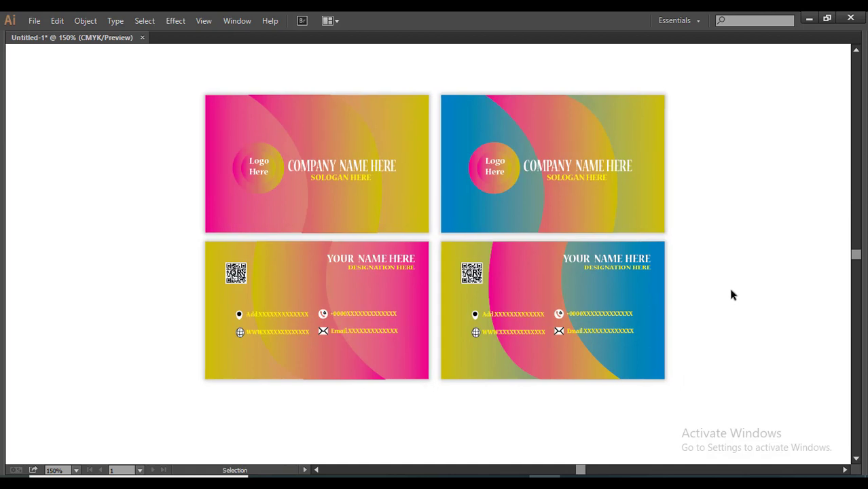